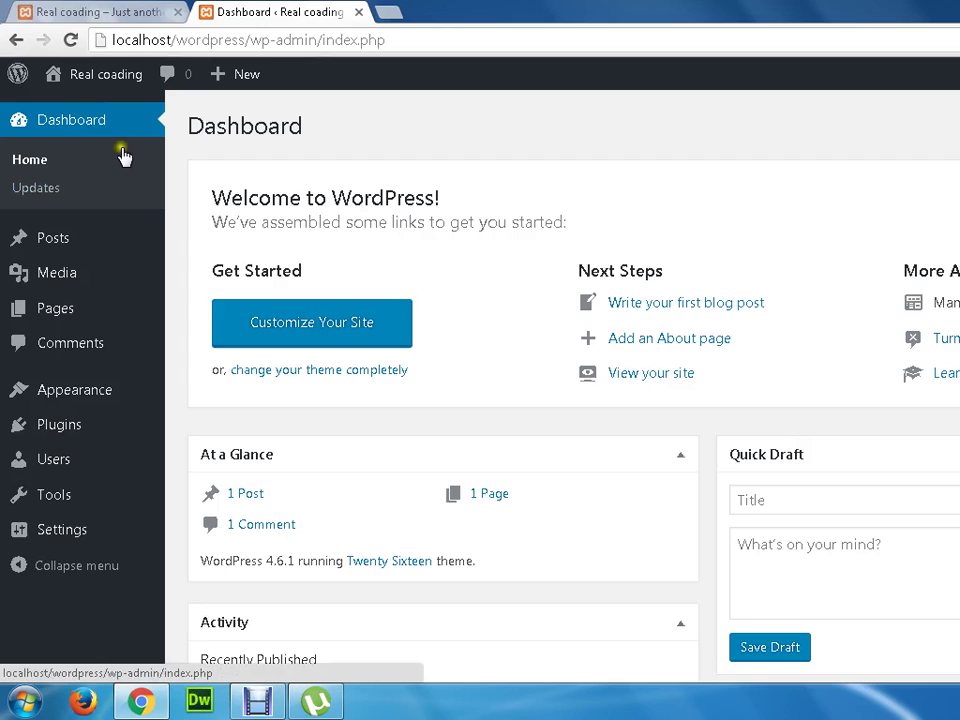
click(18, 165)
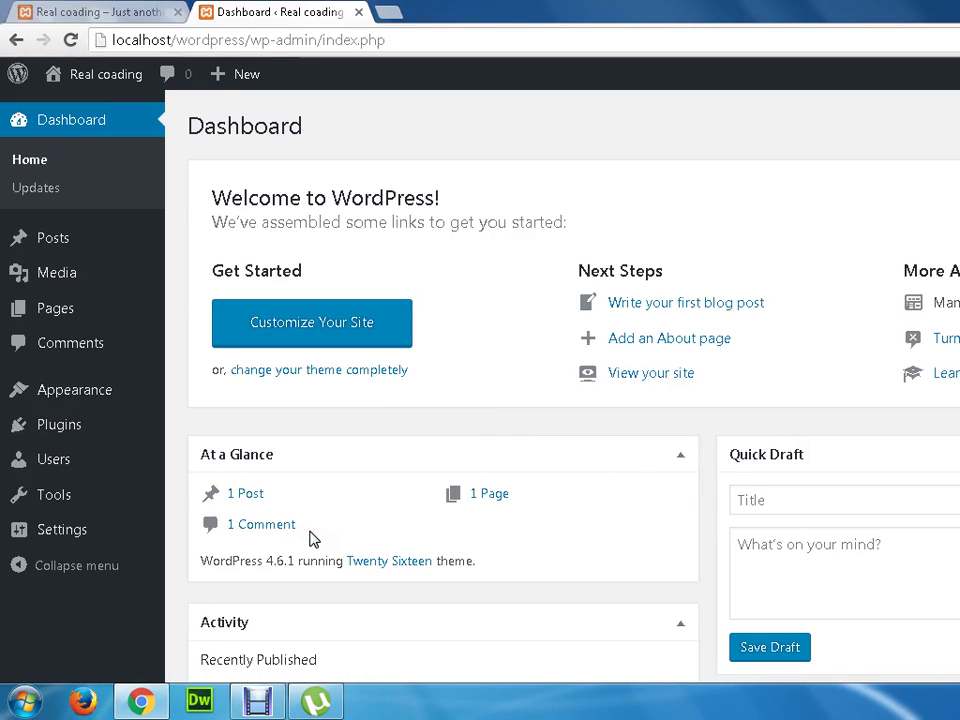
click(494, 494)
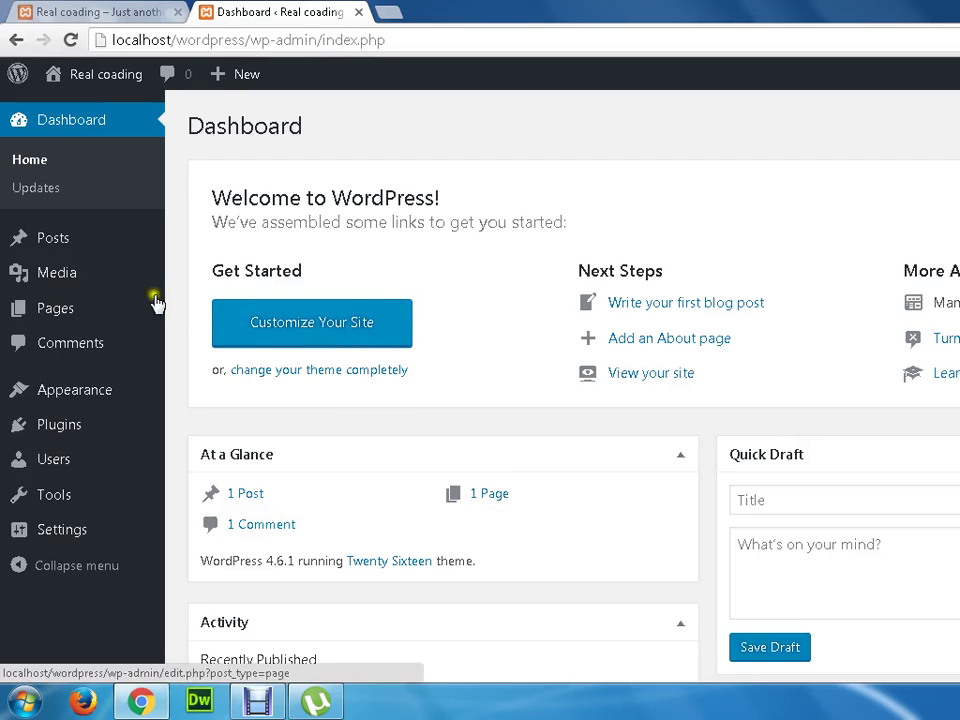
- Open the list of all posts and look over the actions available for the "Hello world!" post
click(66, 238)
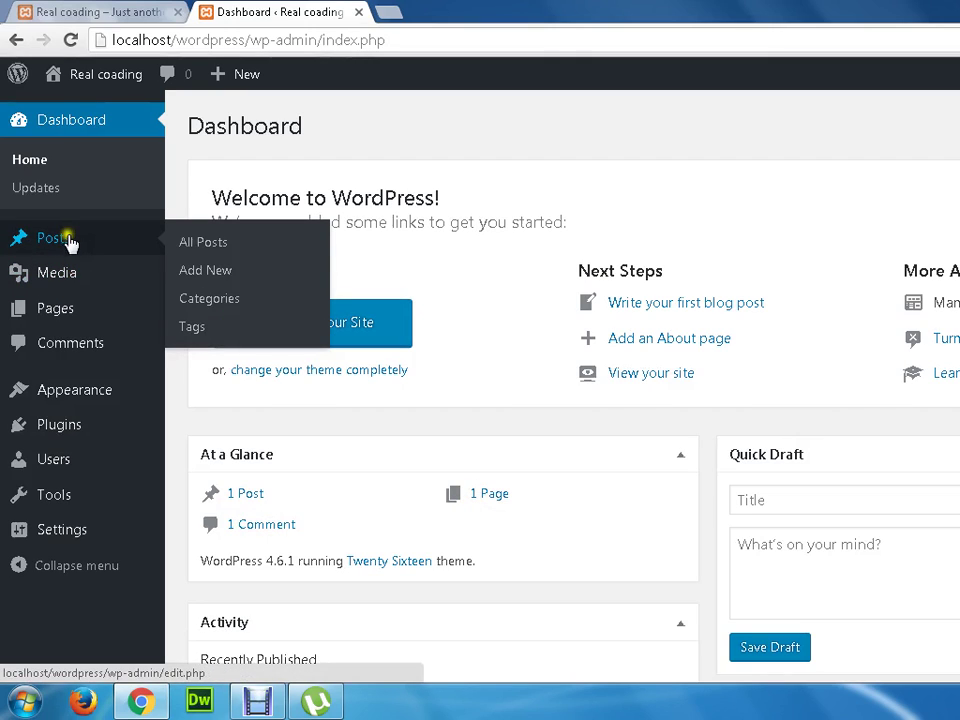
click(58, 243)
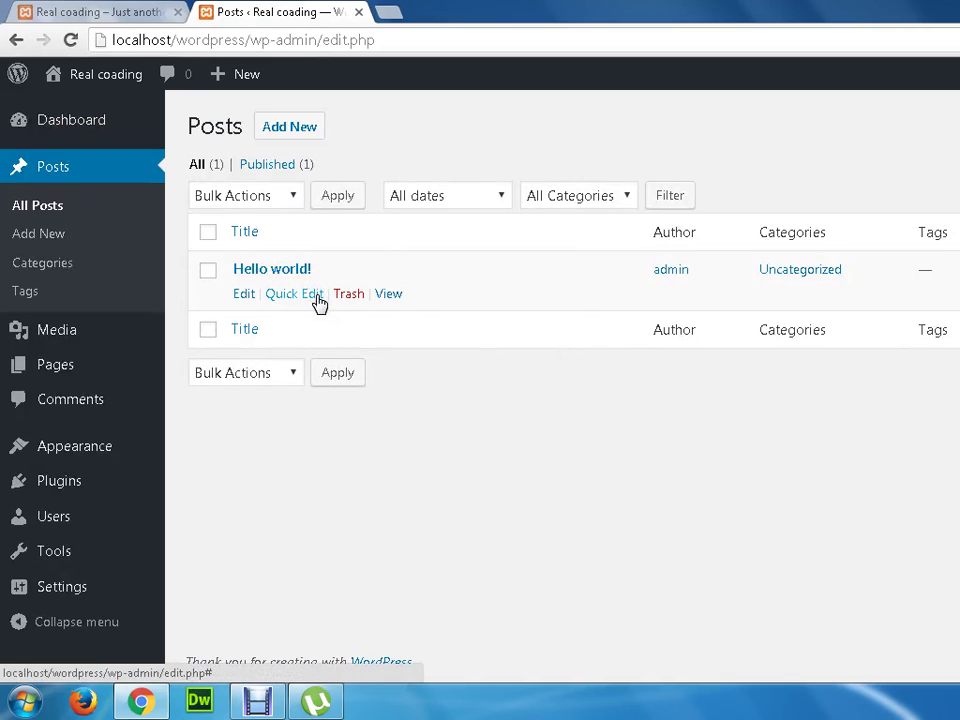
click(304, 290)
click(88, 263)
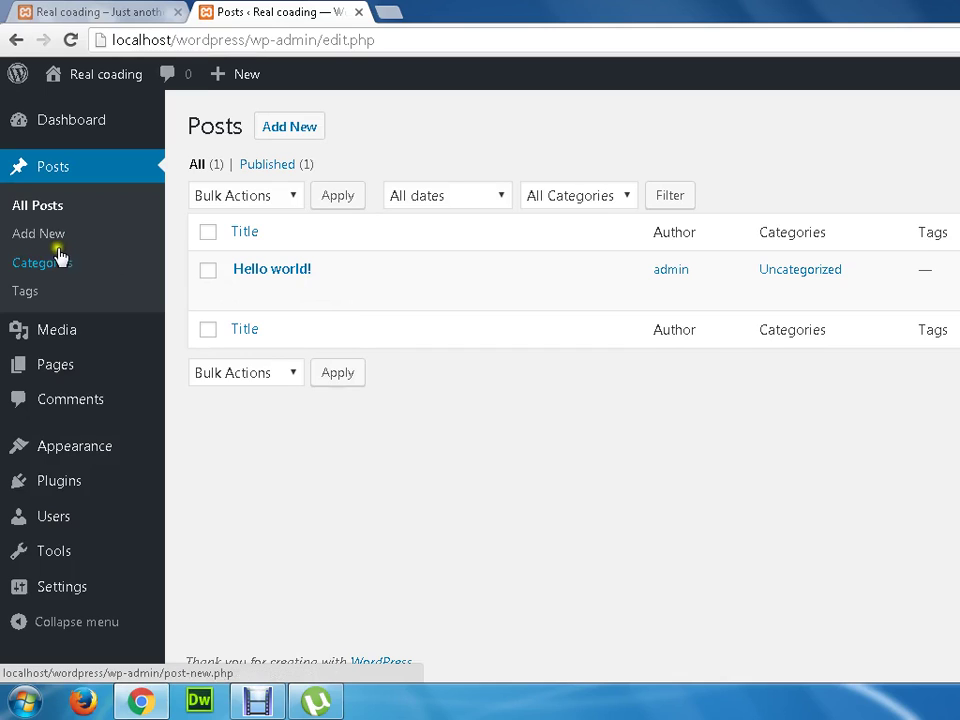
- Open the form for adding a new post and look over its title field and content editor
click(44, 241)
click(596, 384)
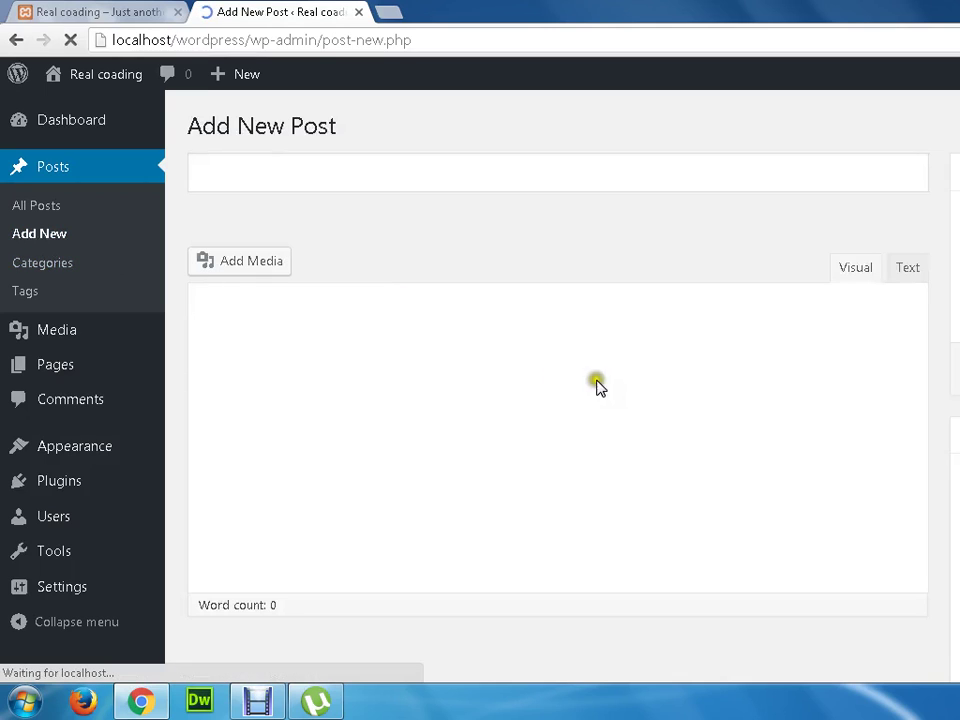
click(310, 205)
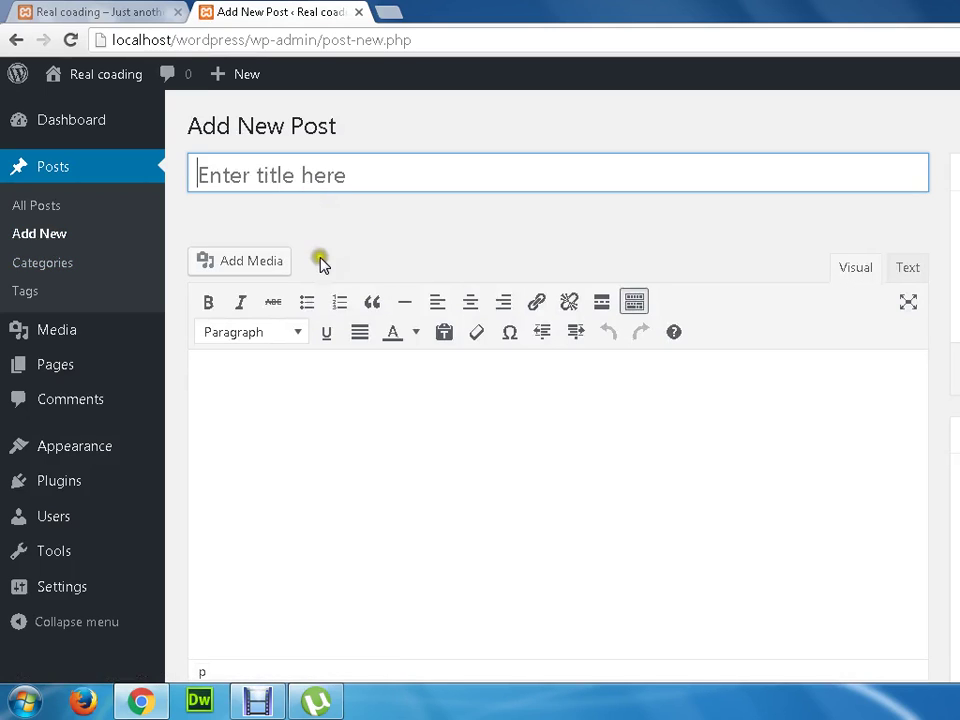
click(281, 389)
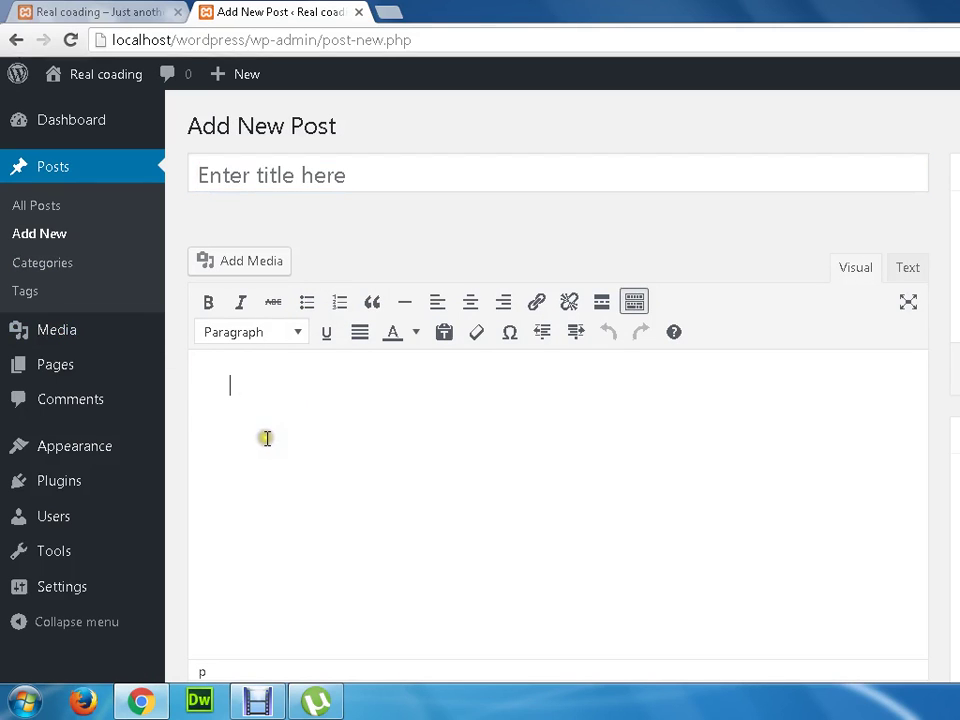
- Look over the post Categories page and the post Tags page
click(62, 266)
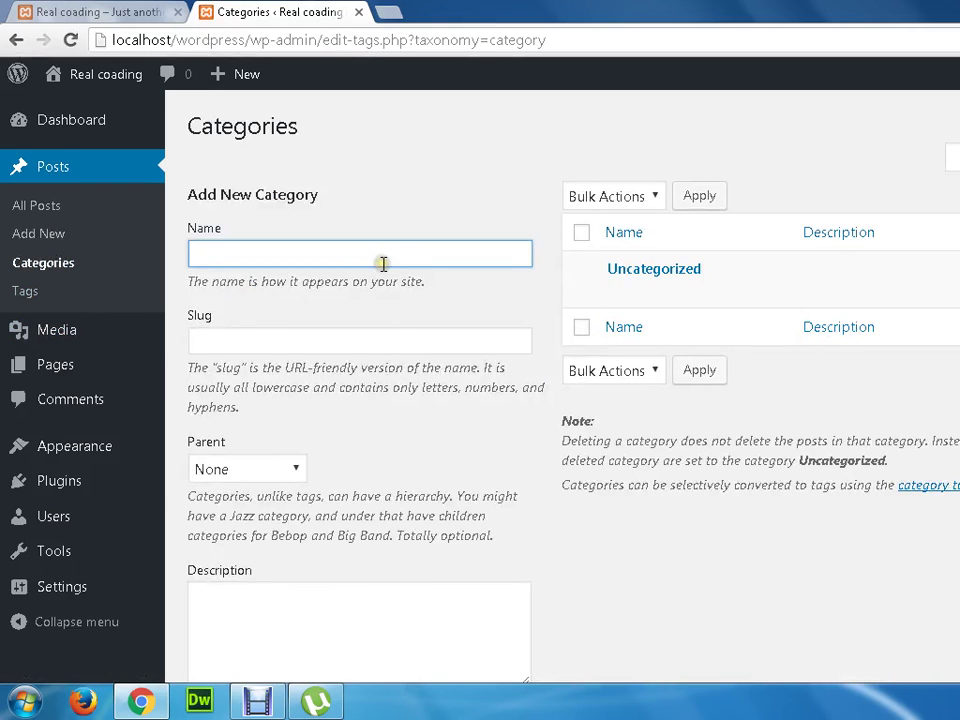
click(383, 264)
click(36, 290)
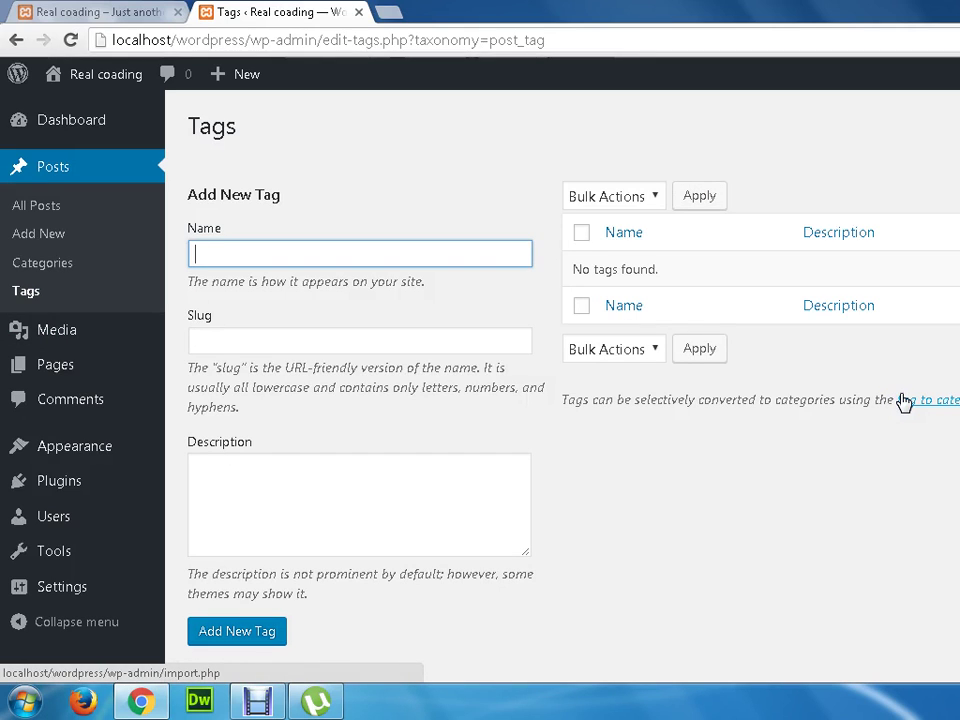
- Open the Media Library and show the choices for filtering by media type
mouse_move(15, 330)
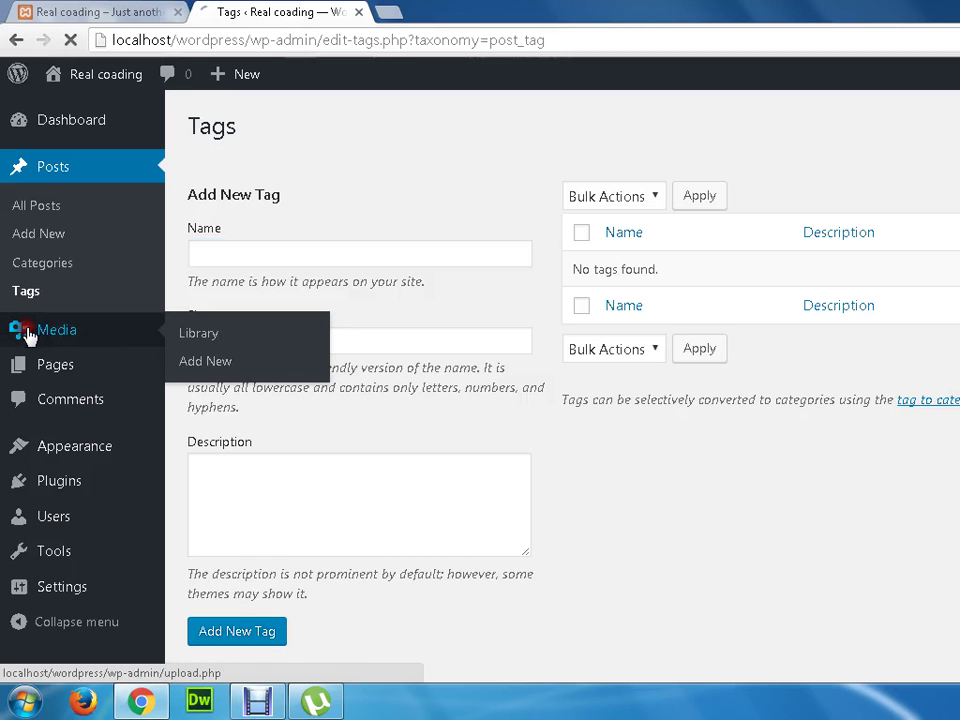
click(28, 336)
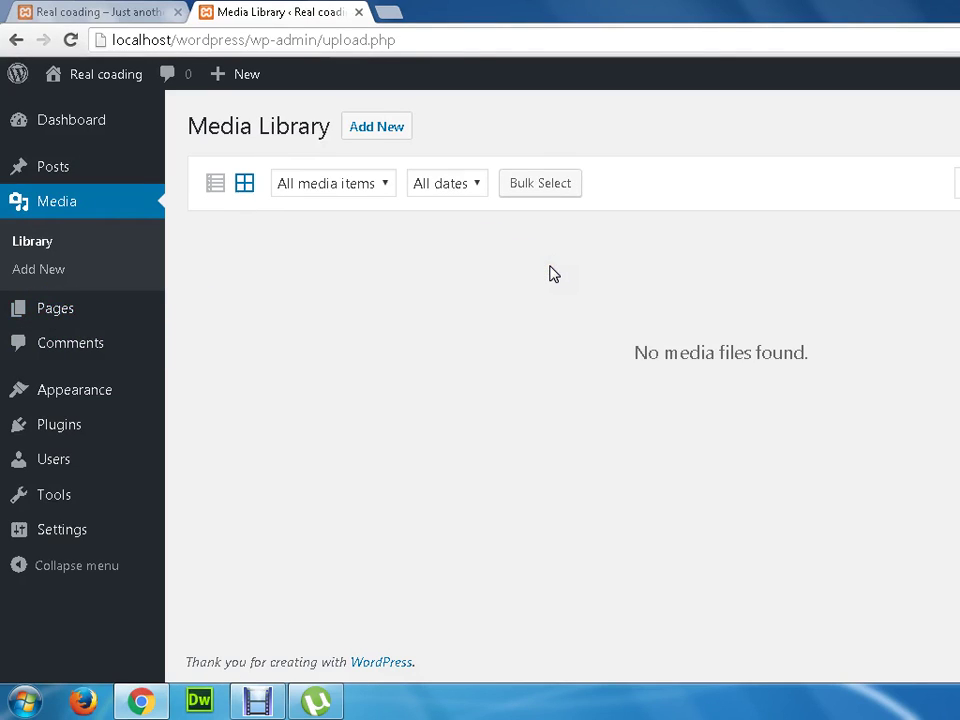
click(379, 183)
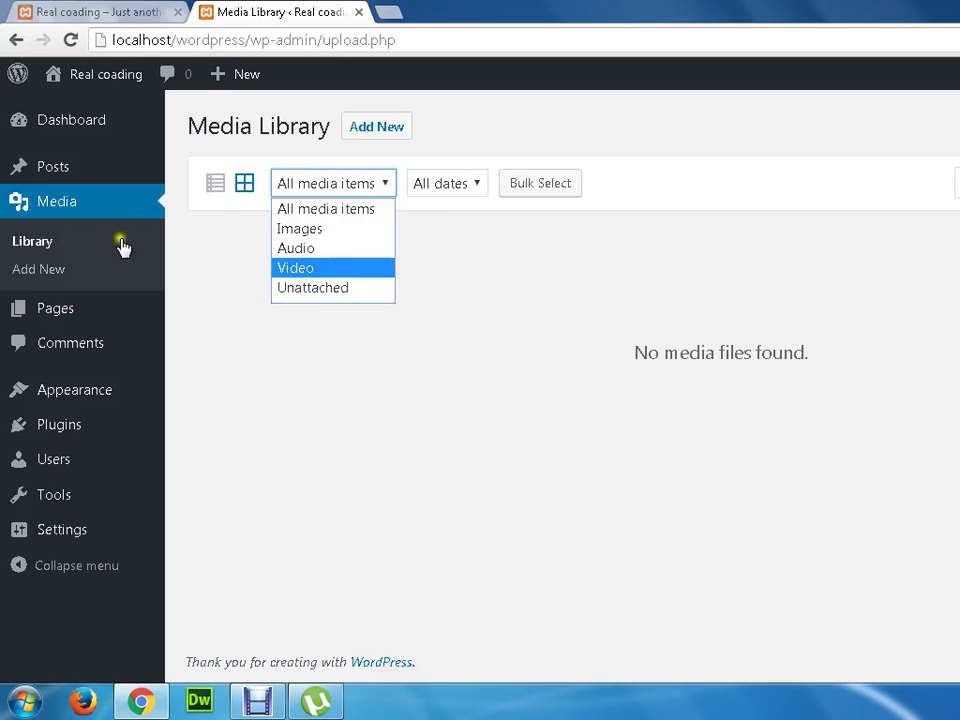
- Open the Upload New Media page, bring up the file selection dialog and dismiss it without choosing a file
click(57, 282)
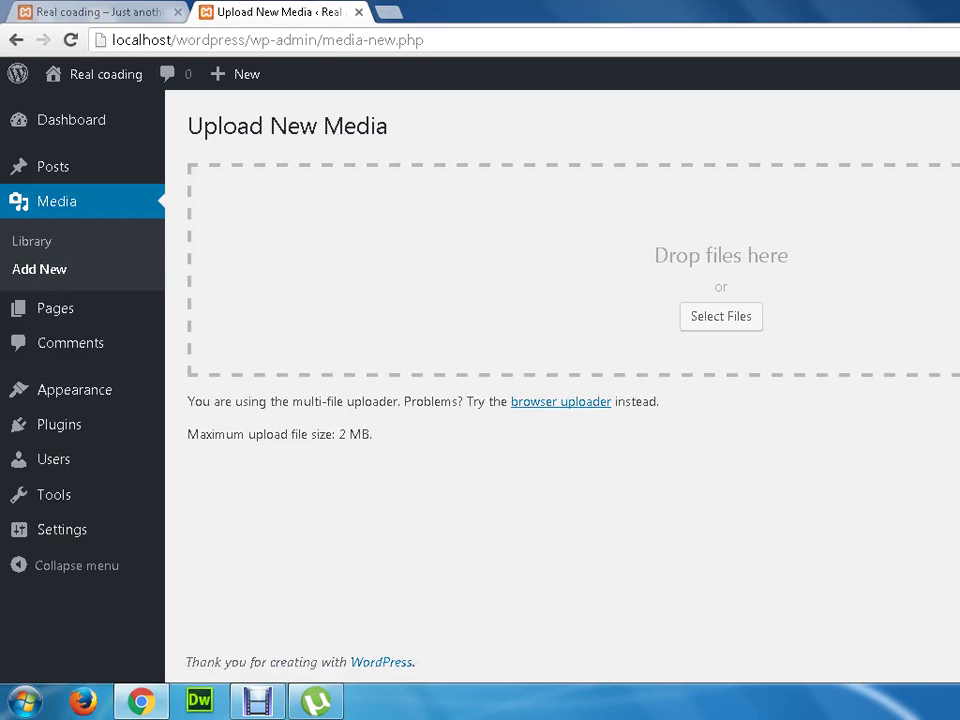
click(740, 317)
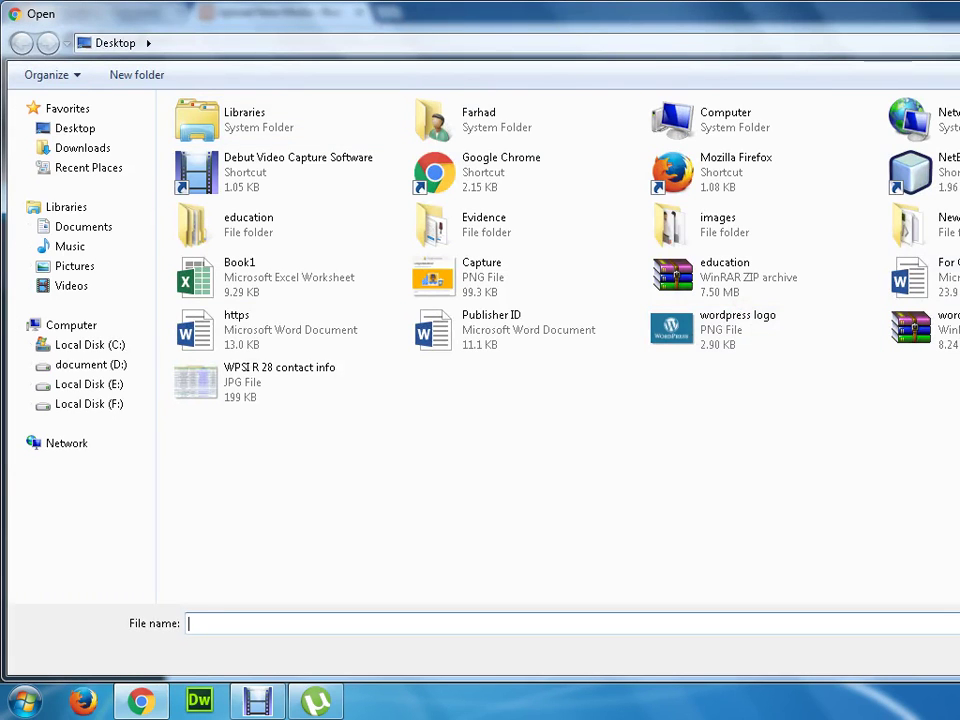
key(Escape)
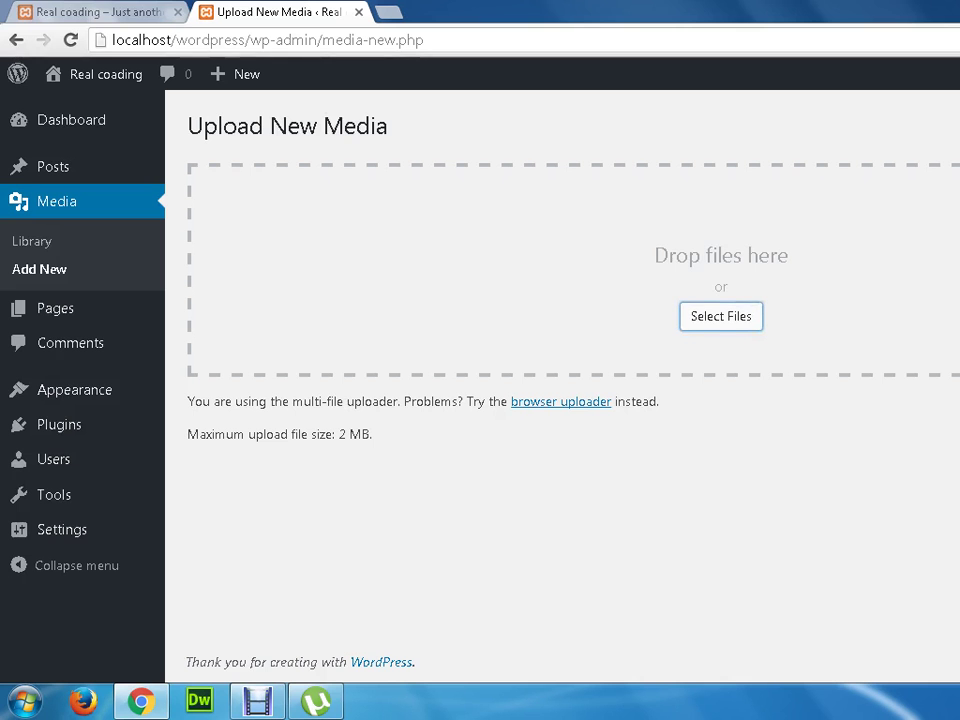
- View the list of all pages and the Add New Page form with its title field and content editor
click(62, 314)
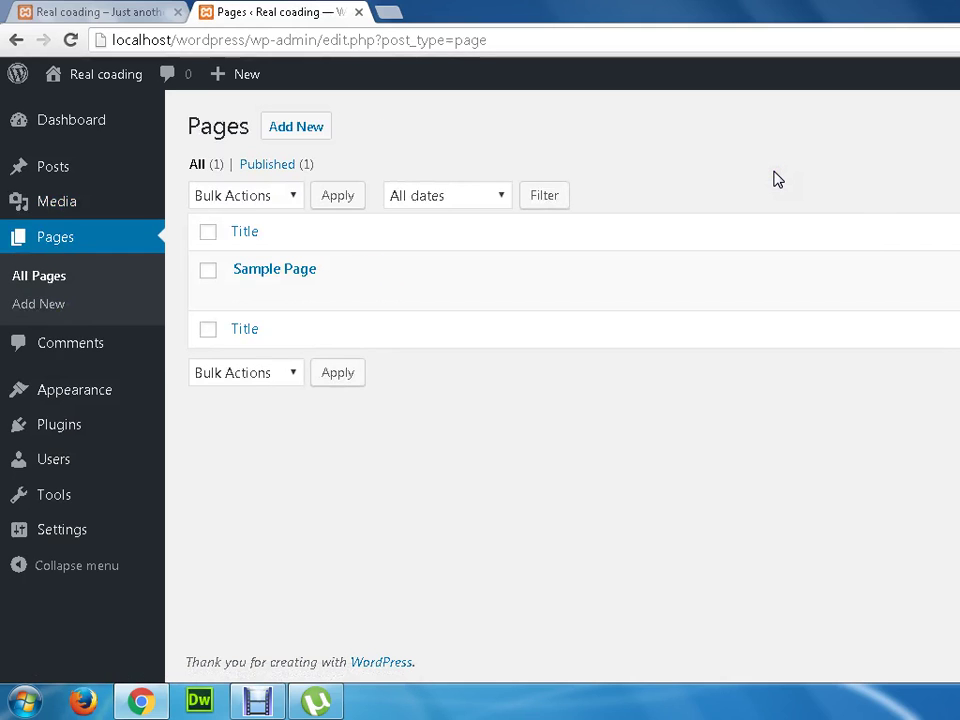
click(37, 306)
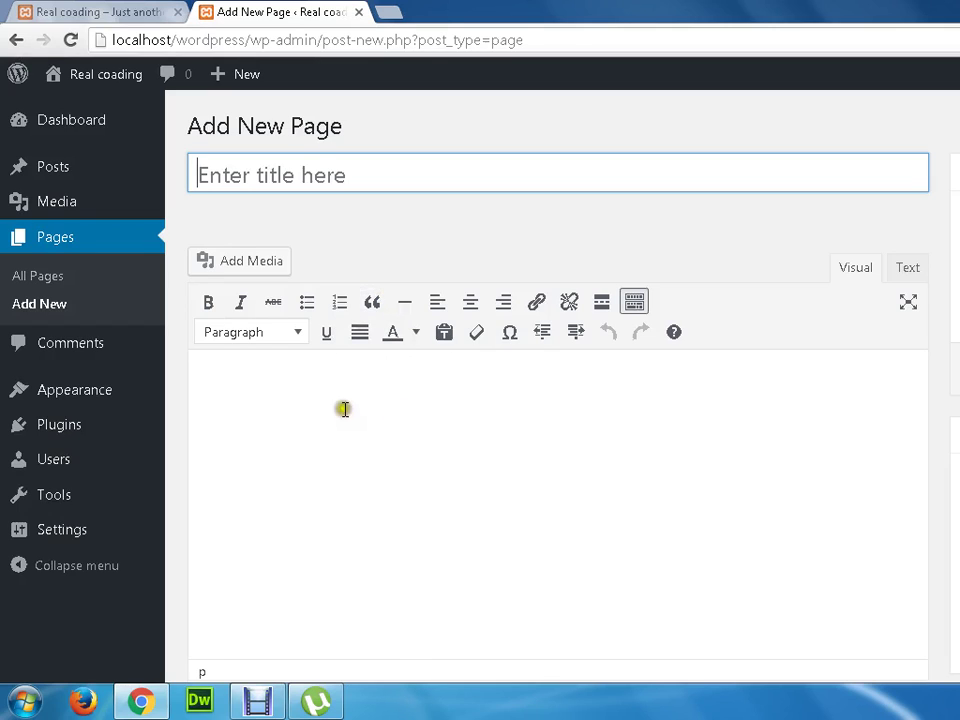
click(294, 399)
click(295, 214)
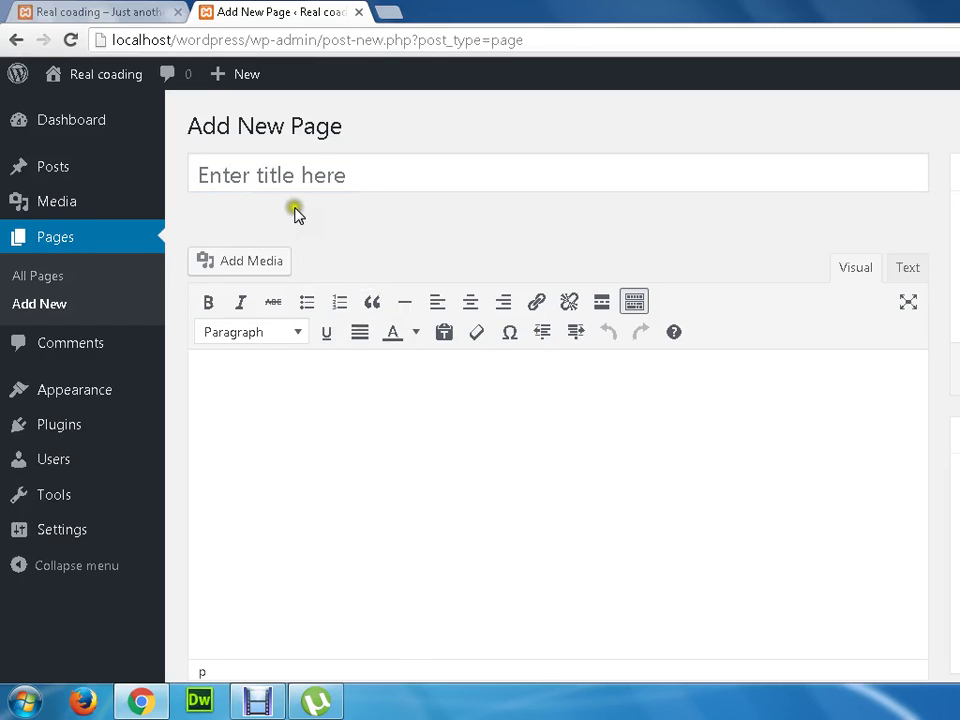
click(336, 186)
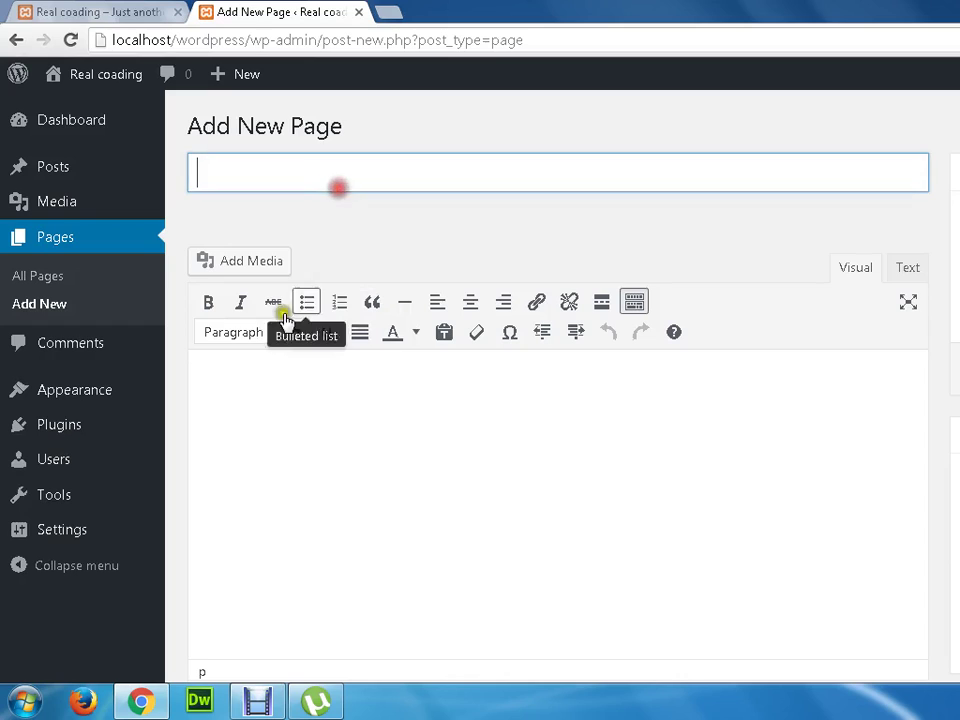
click(240, 386)
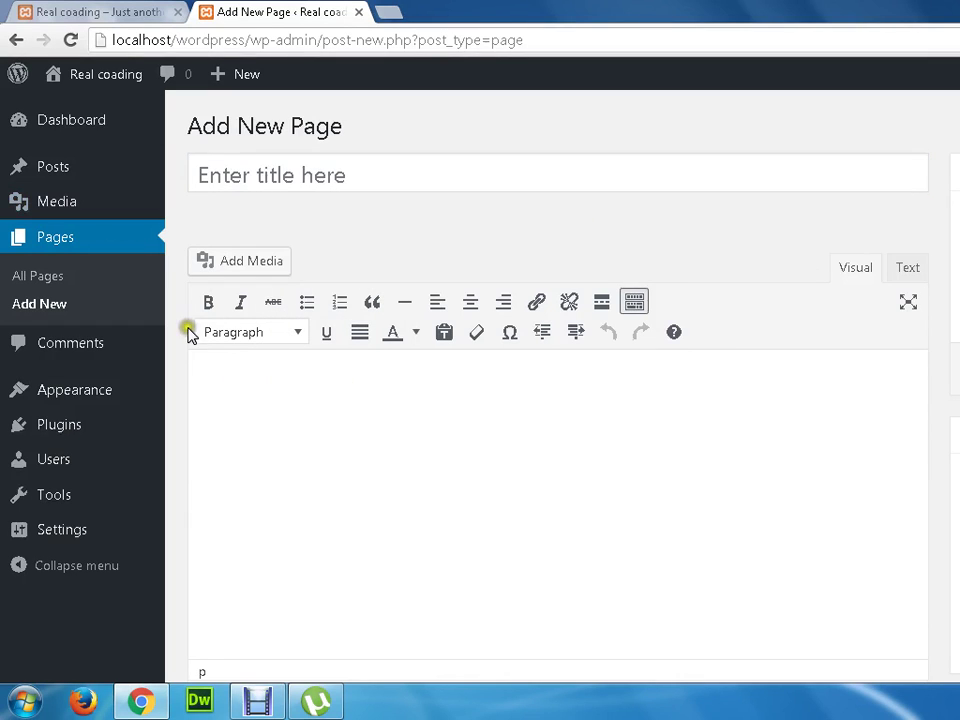
- View the Comments list and look over the Appearance options
click(81, 358)
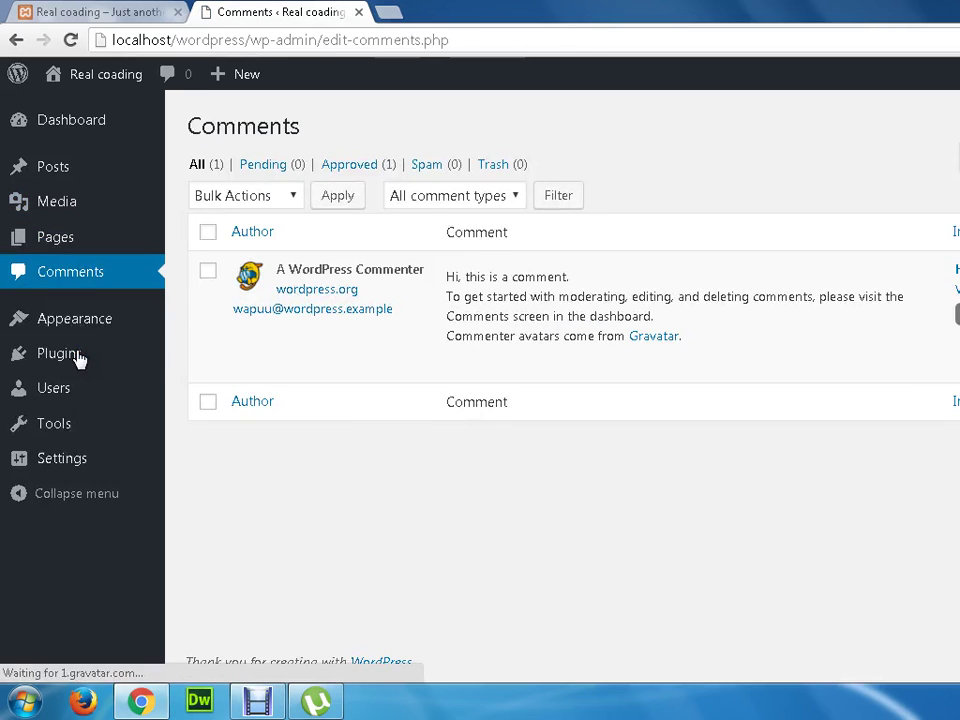
mouse_move(88, 357)
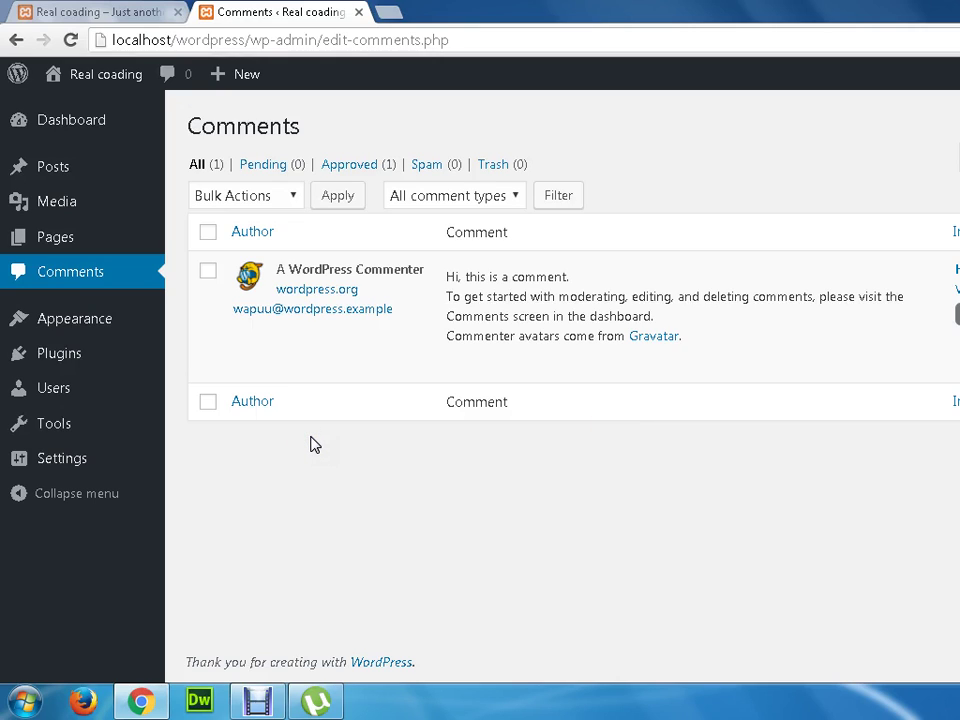
mouse_move(77, 332)
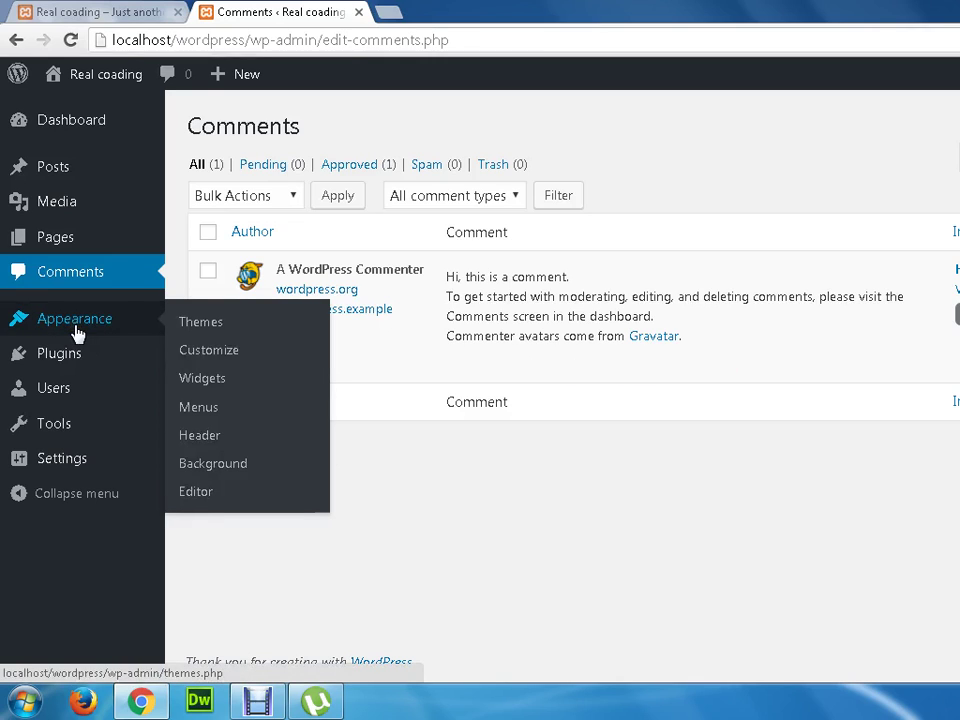
click(229, 320)
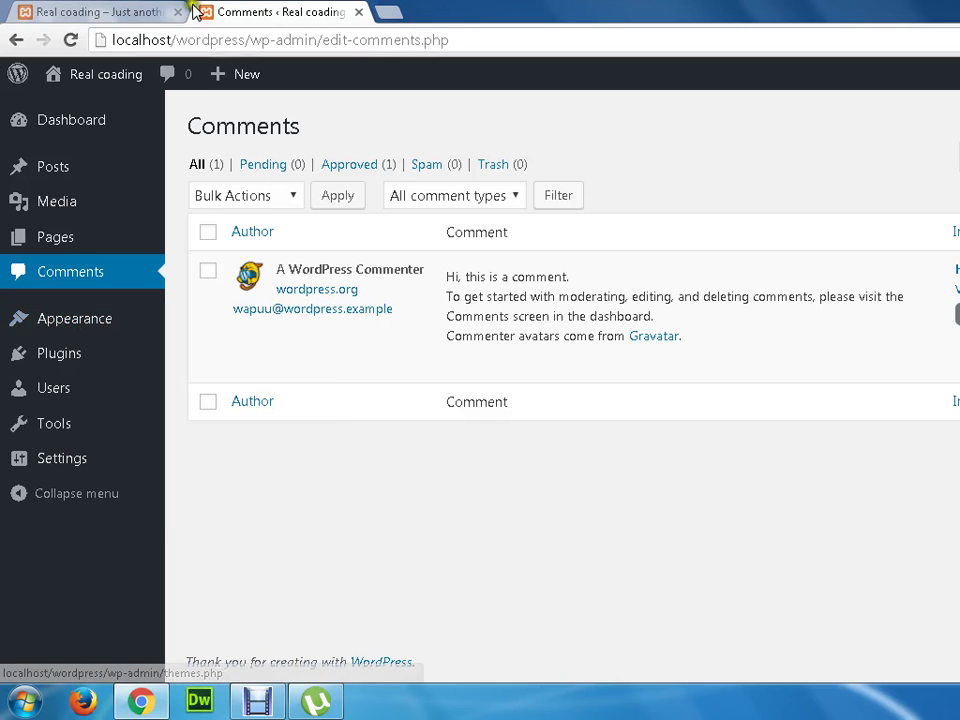
- Look through the Real coading site's front page down to its footer and return to the admin area
click(110, 10)
scroll(470, 266, down, 8)
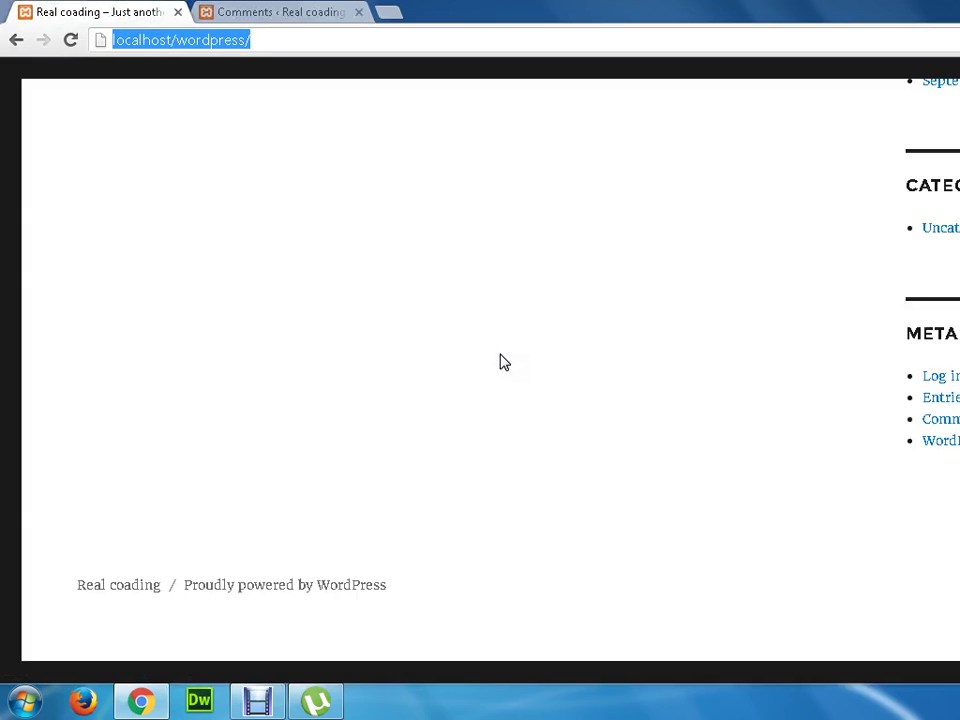
scroll(500, 345, up, 8)
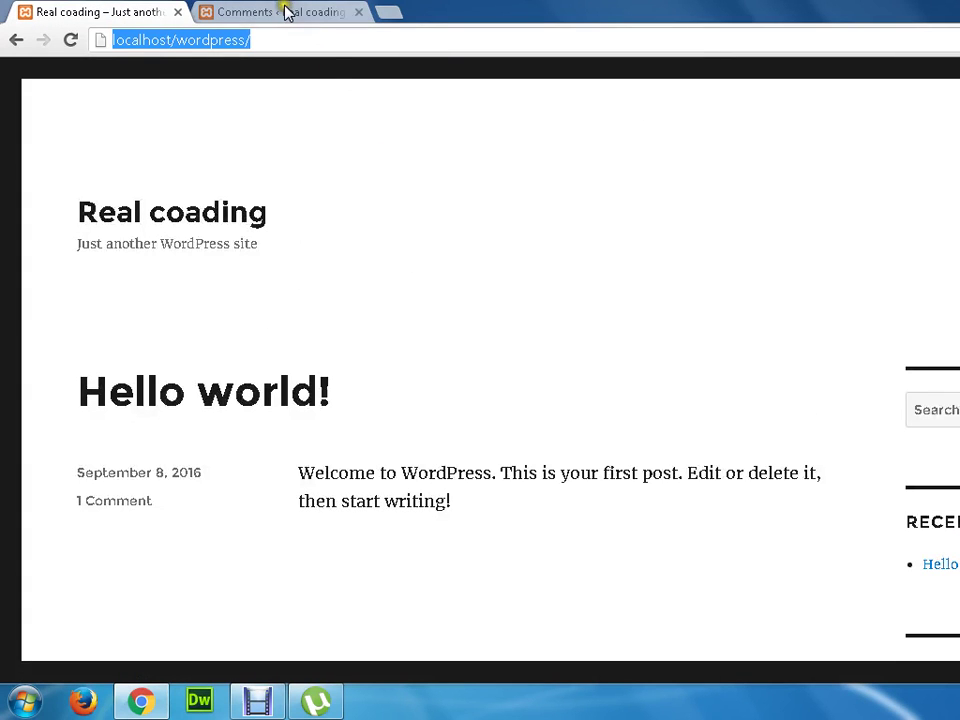
click(287, 10)
- View the installed themes and browse the featured themes offered on the Add Themes page
mouse_move(75, 320)
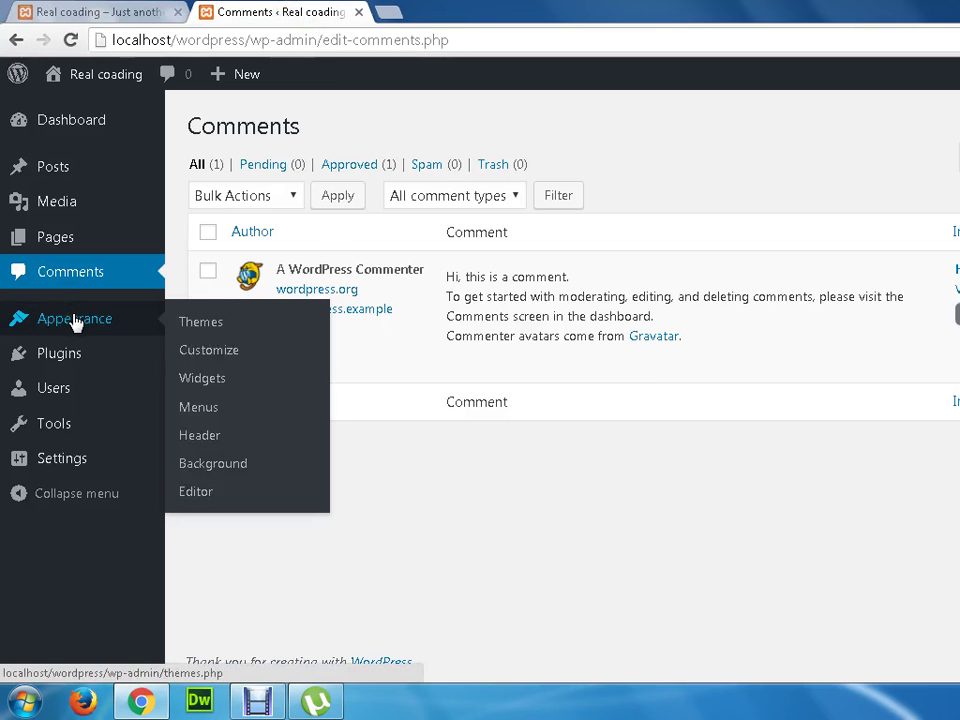
click(226, 323)
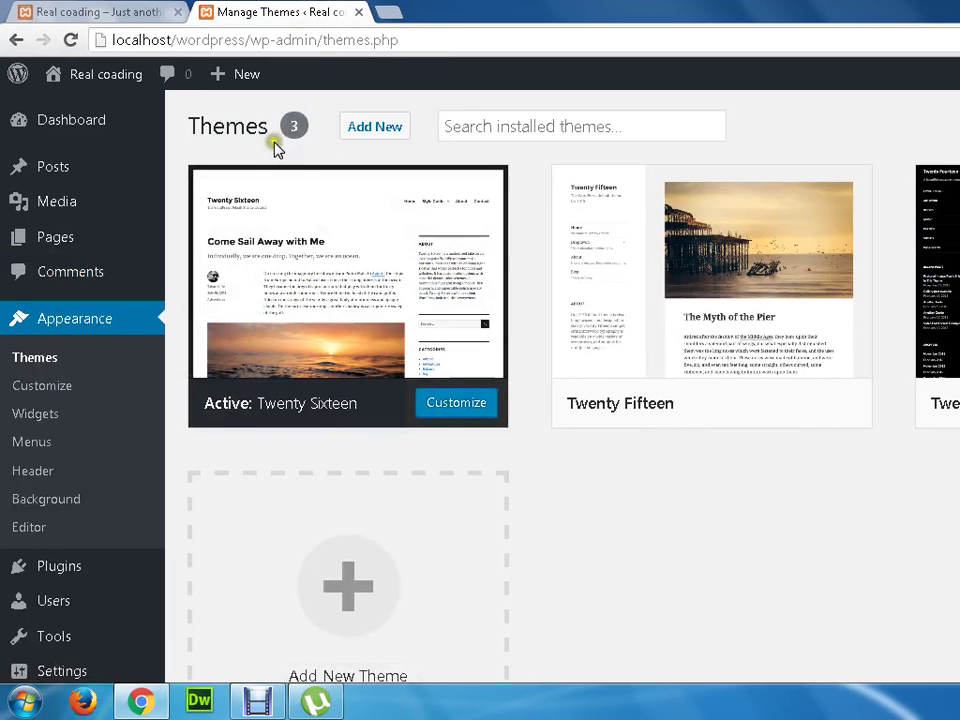
click(362, 140)
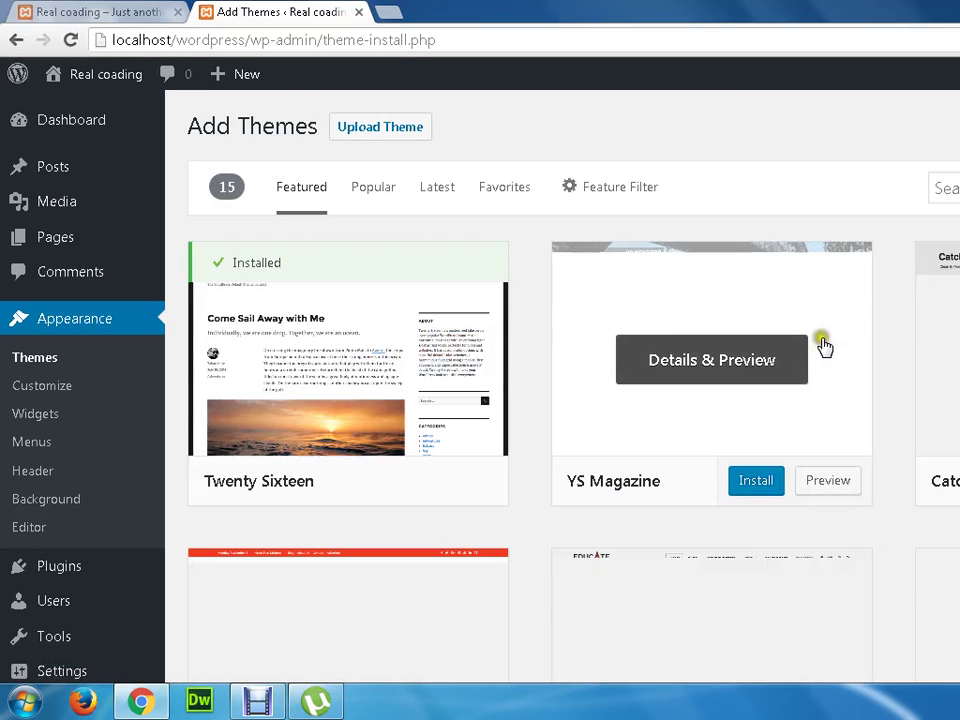
scroll(837, 383, down, 2)
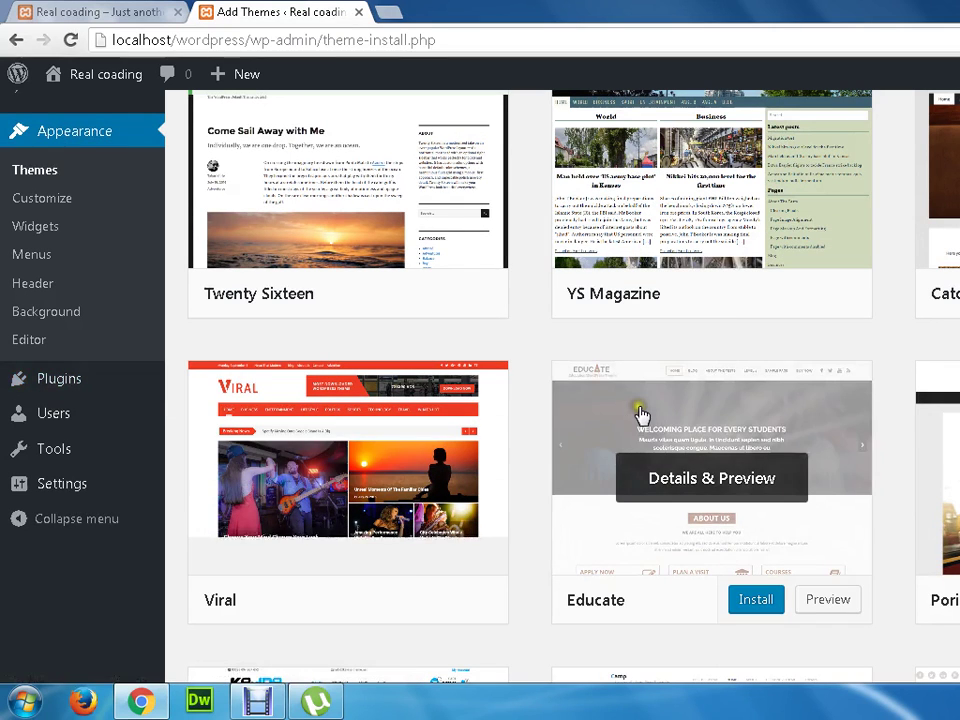
- View the Twenty Sixteen theme's customizer and look over the available widgets and widget areas on the Widgets page
click(58, 204)
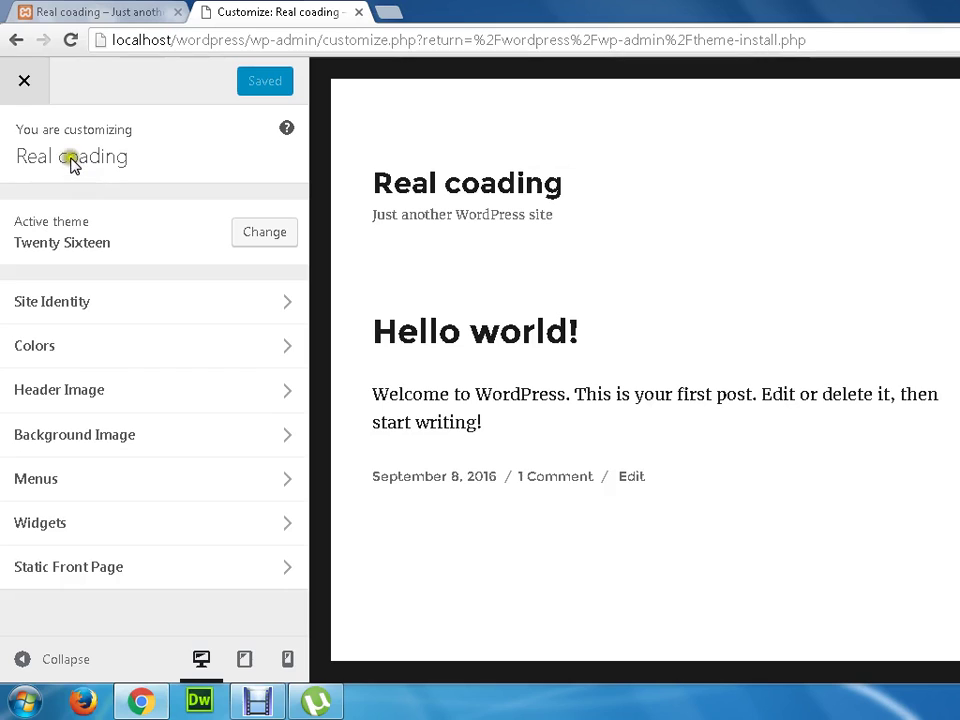
click(14, 40)
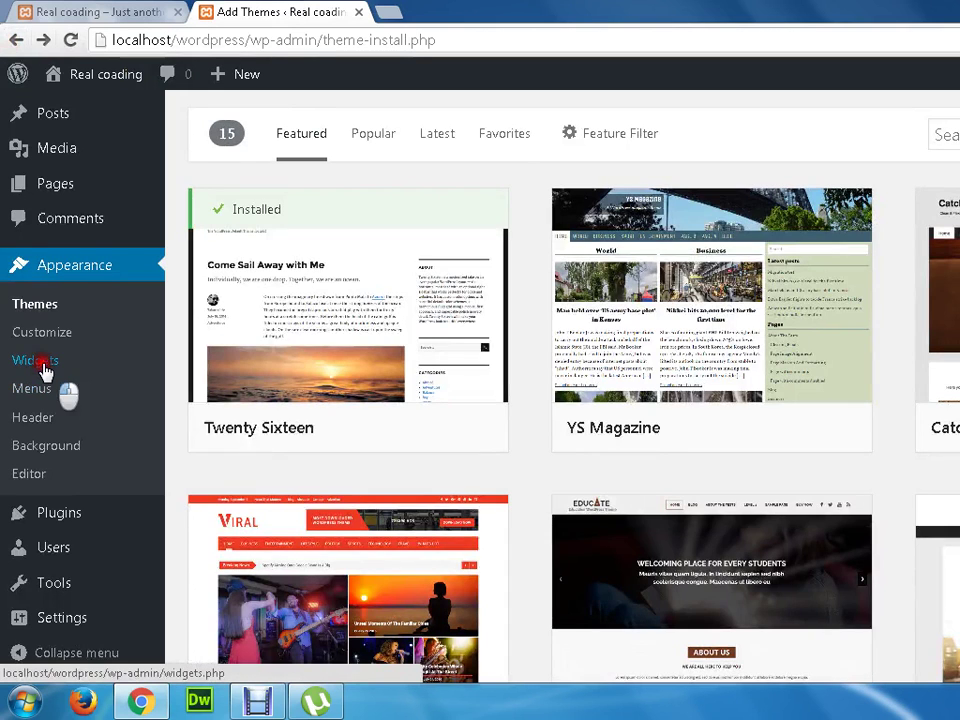
click(43, 366)
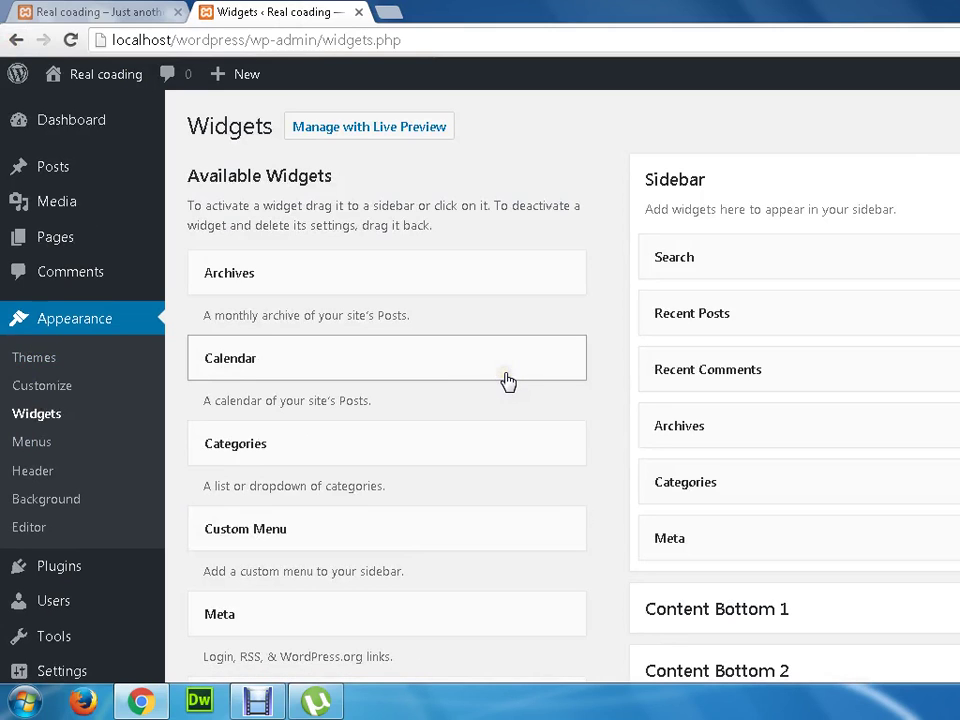
scroll(444, 377, down, 2)
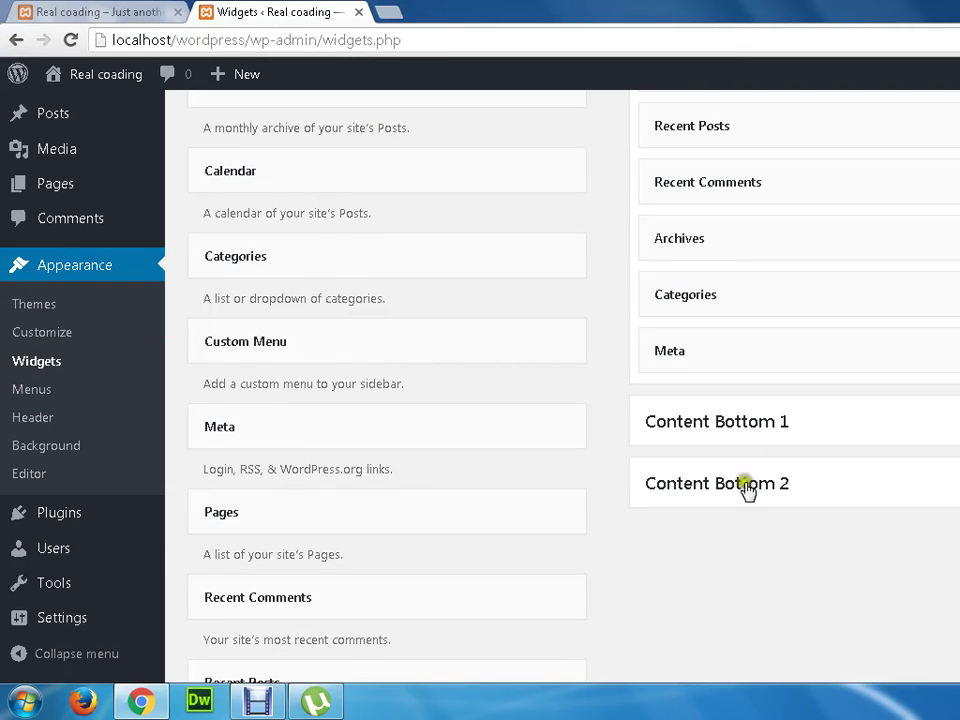
- View the Menus page and look over its page list and the empty menu name field
scroll(746, 489, up, 2)
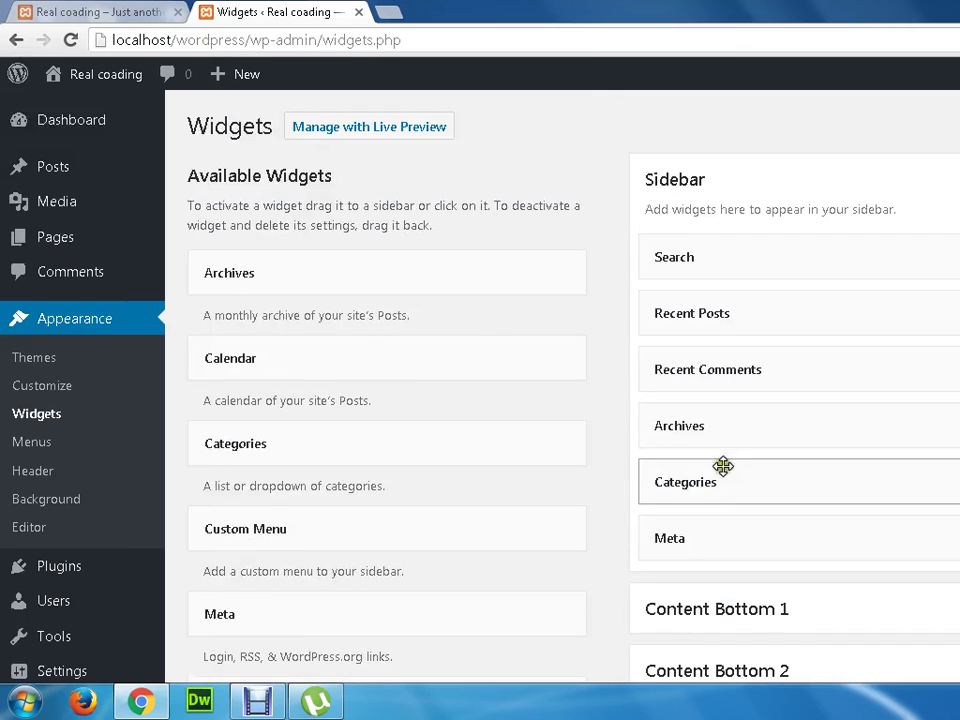
click(47, 449)
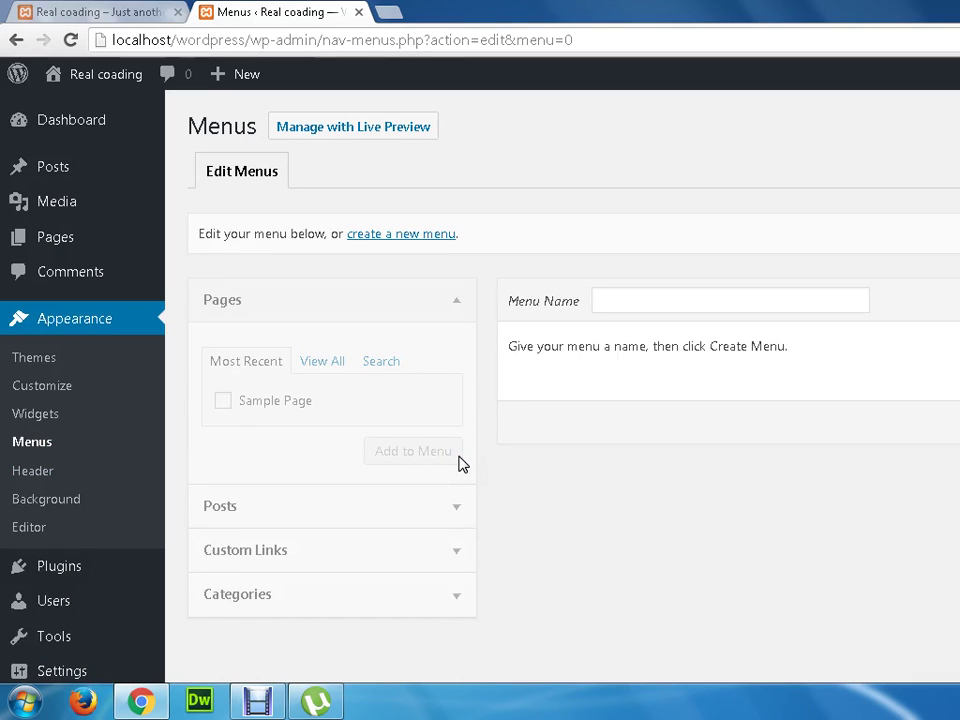
click(43, 441)
click(702, 299)
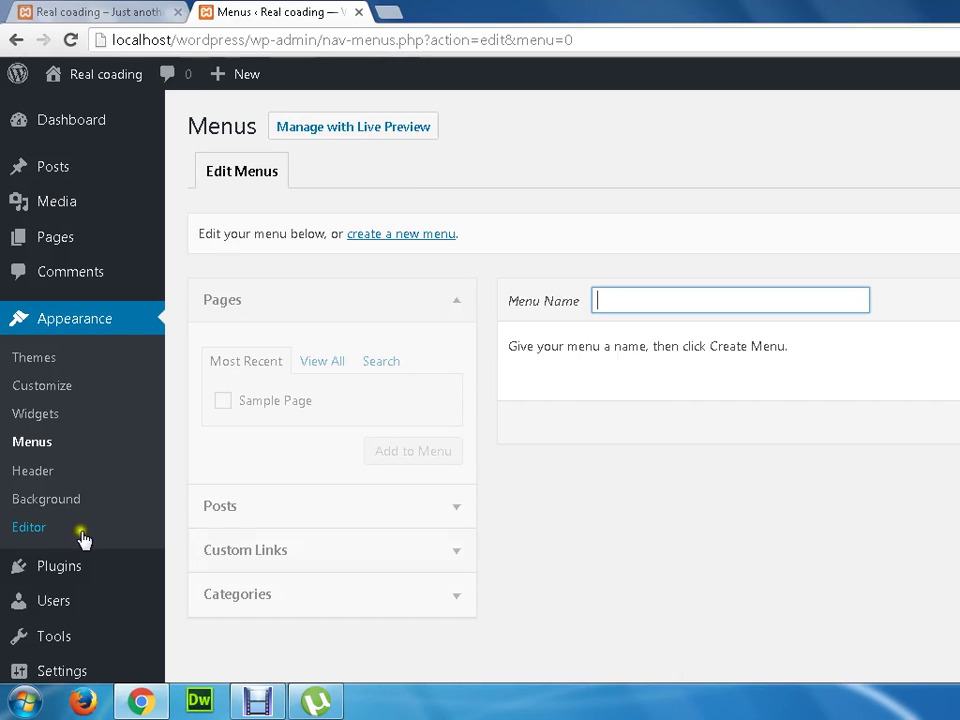
- Look through the customizer's Header Image, Colors, Menus, Static Front Page and Background Image sections and return to the Menus page
click(34, 482)
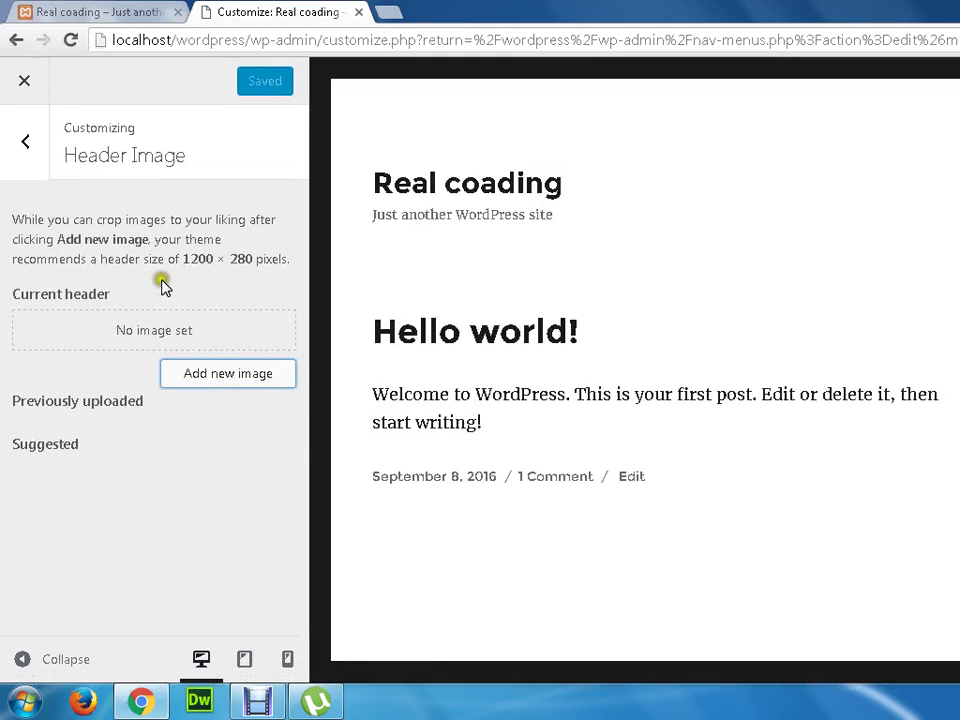
click(27, 141)
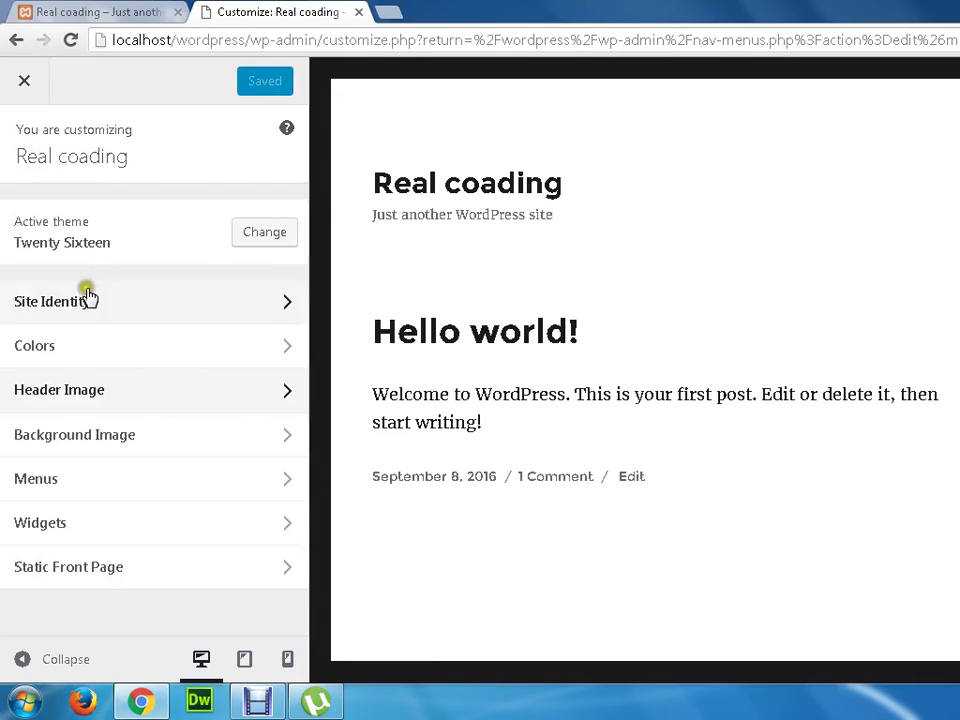
click(90, 352)
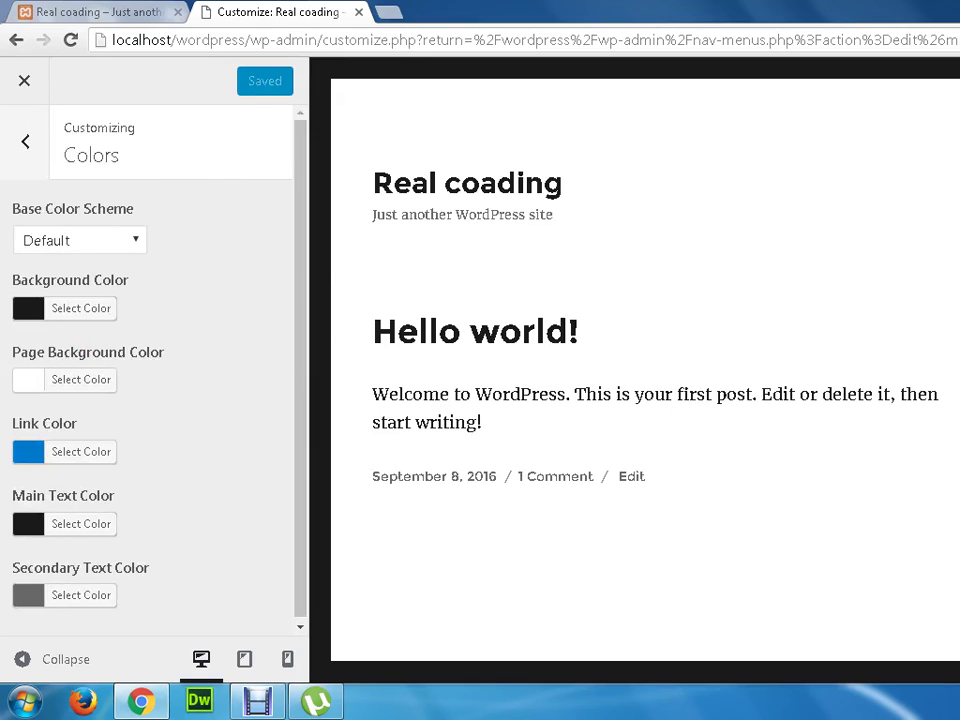
click(25, 141)
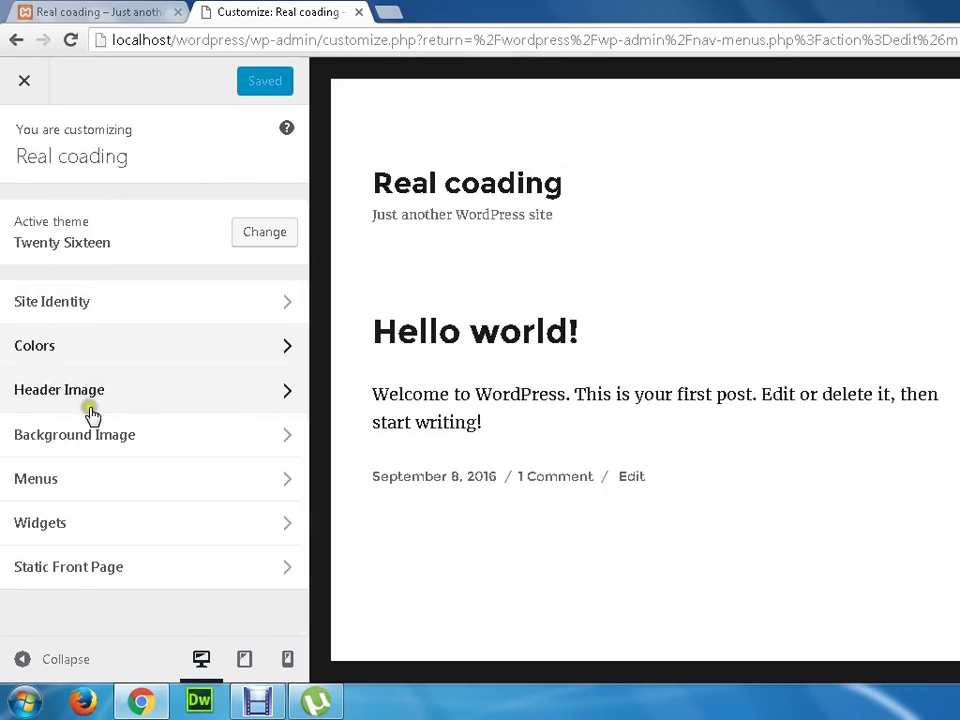
click(128, 497)
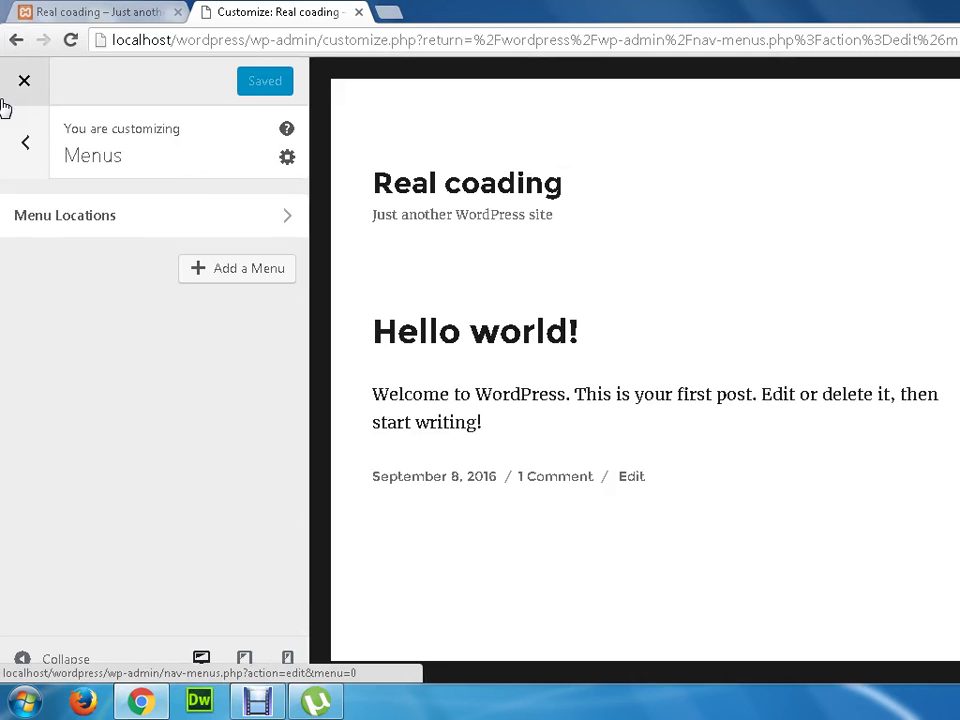
click(28, 147)
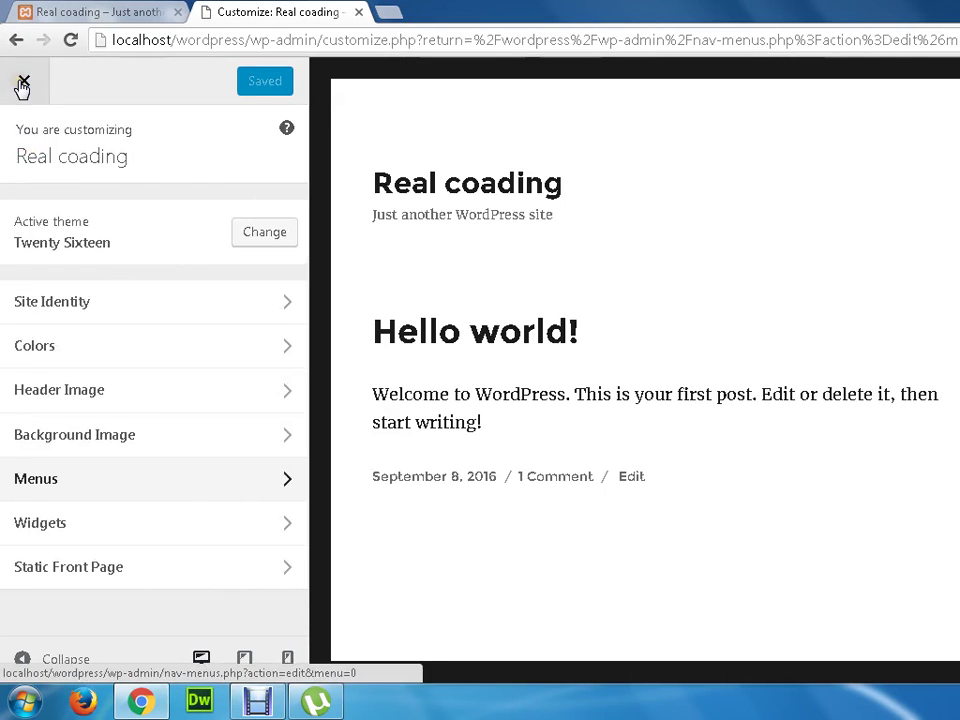
click(106, 584)
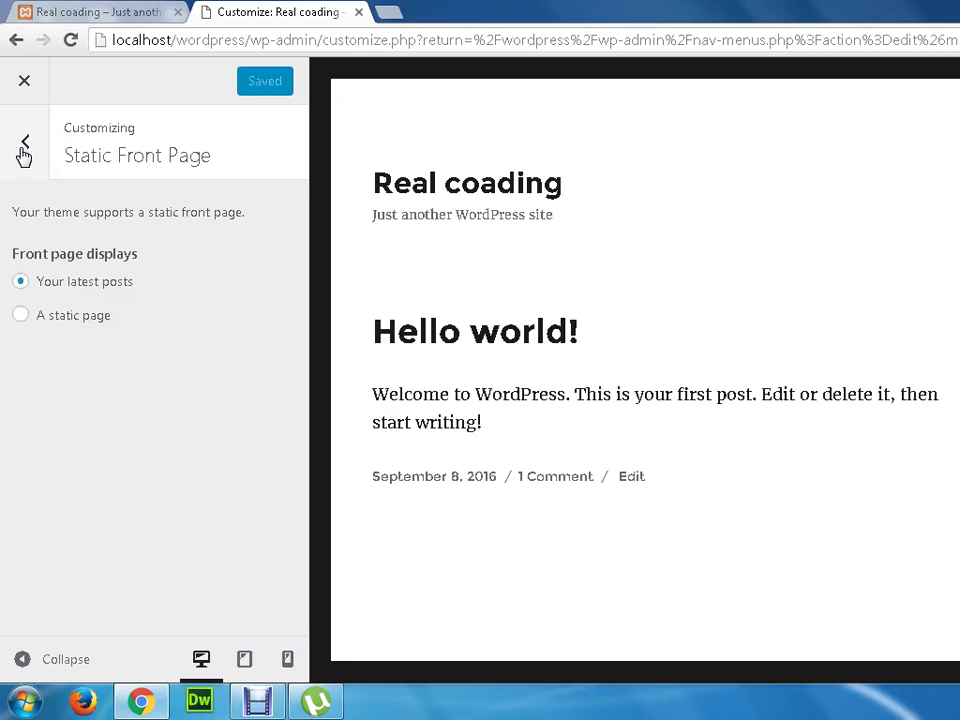
click(16, 40)
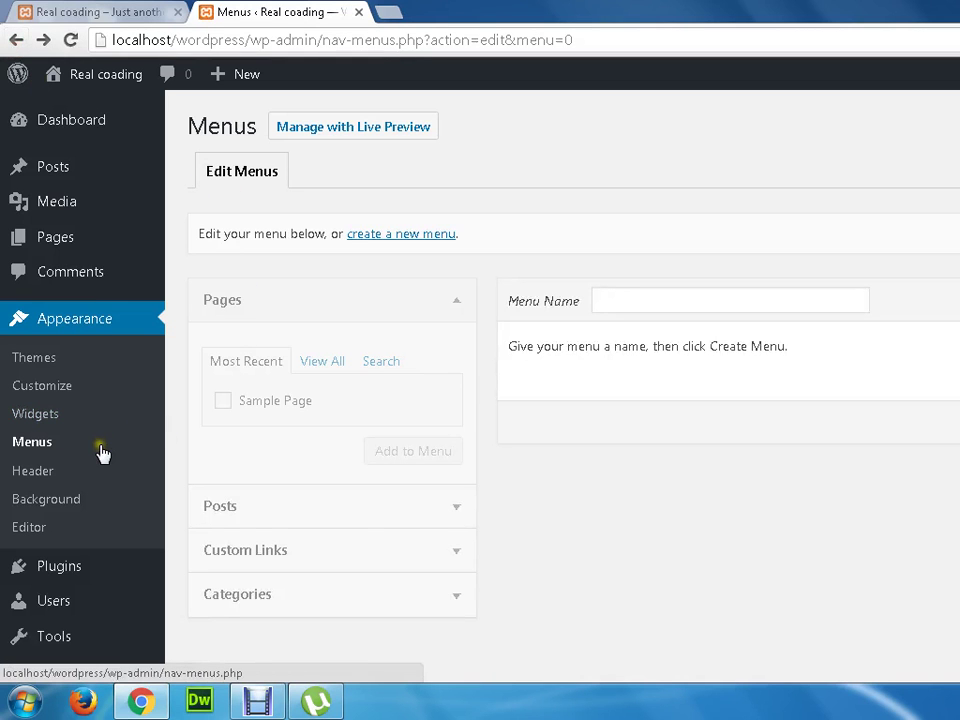
click(62, 502)
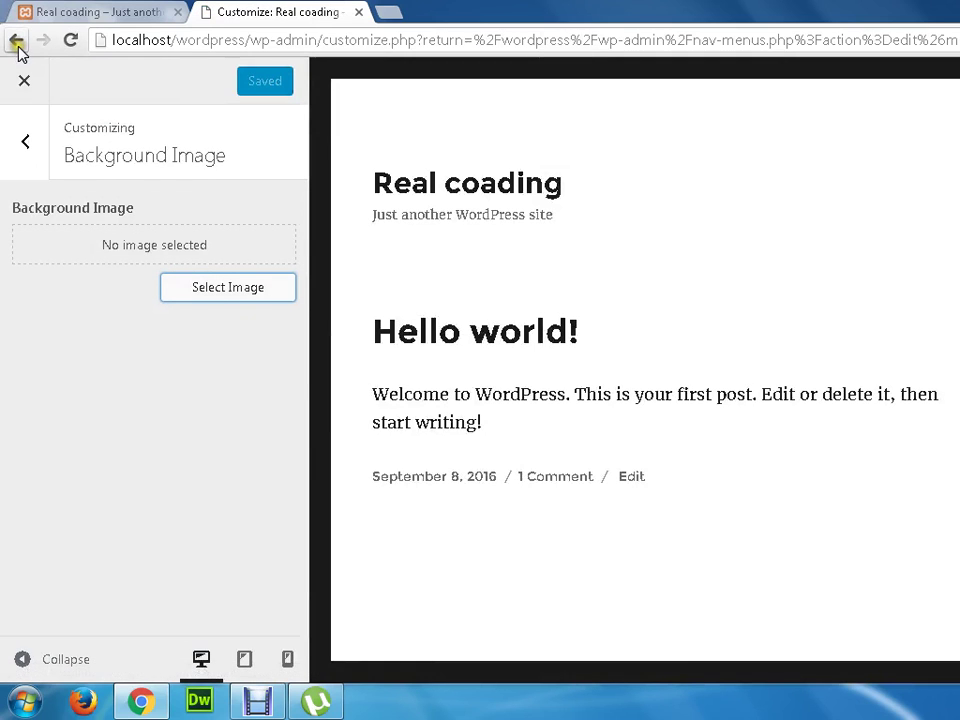
click(16, 42)
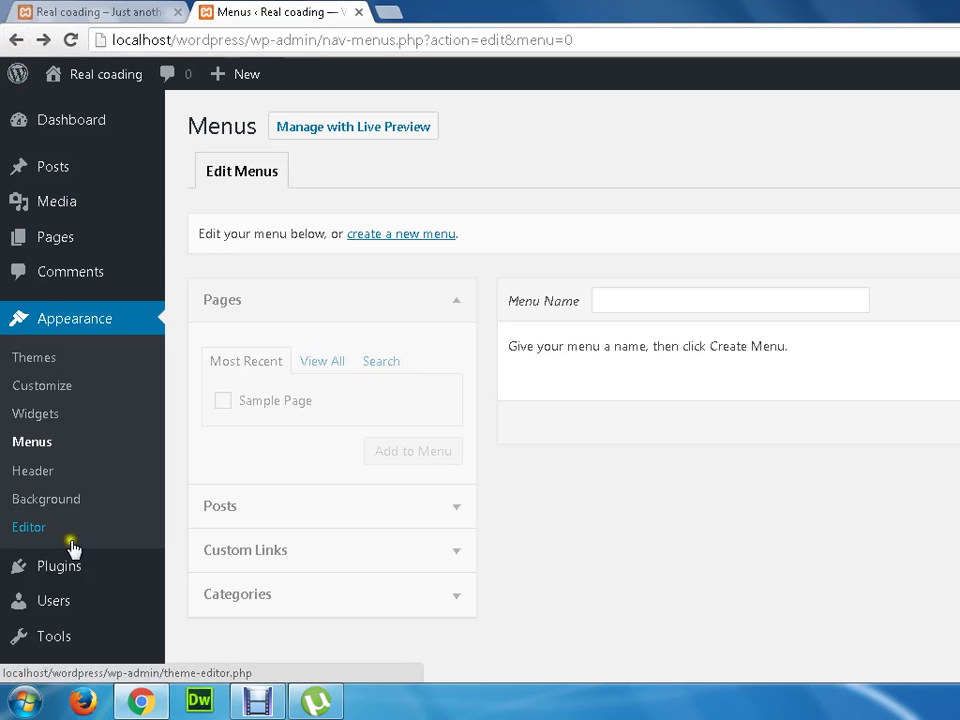
- View the Pages list and the list of installed plugins
scroll(137, 509, down, 1)
mouse_move(135, 508)
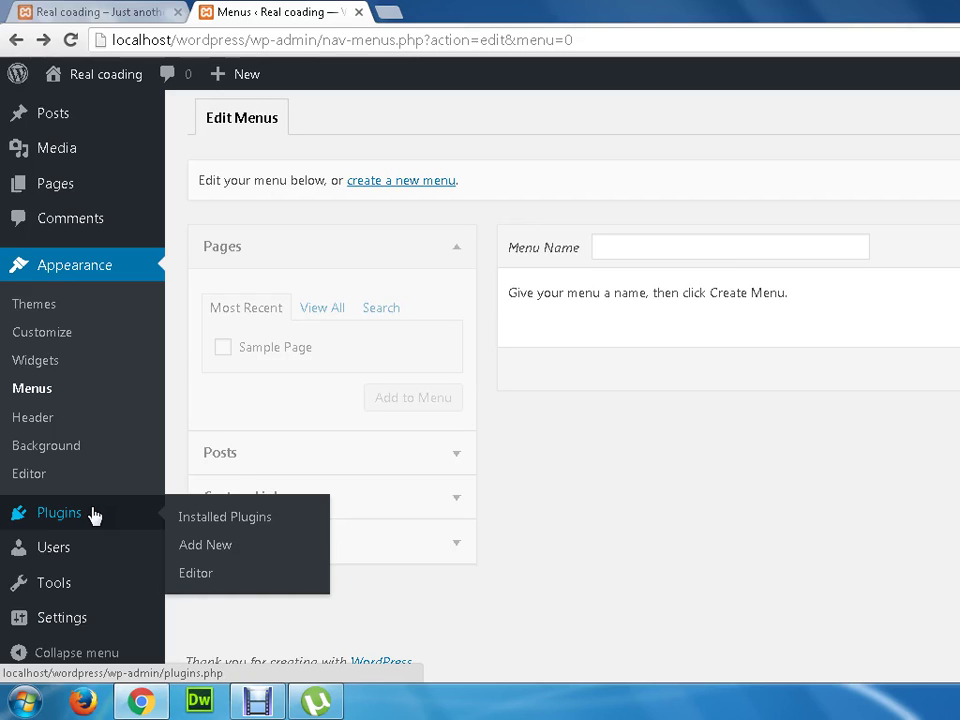
click(28, 186)
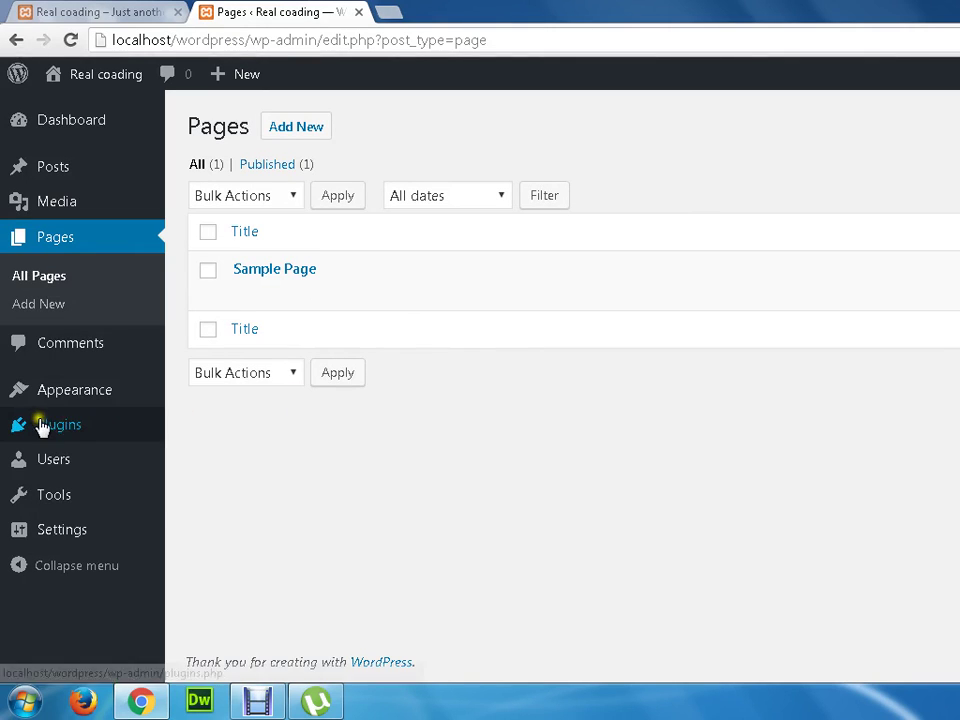
mouse_move(64, 428)
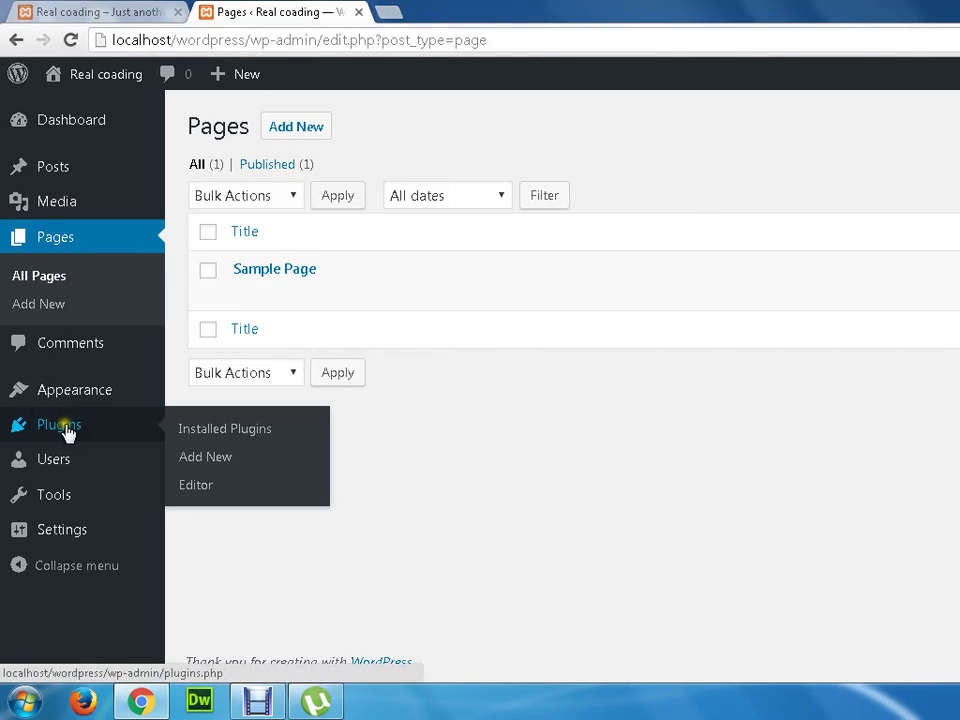
click(258, 430)
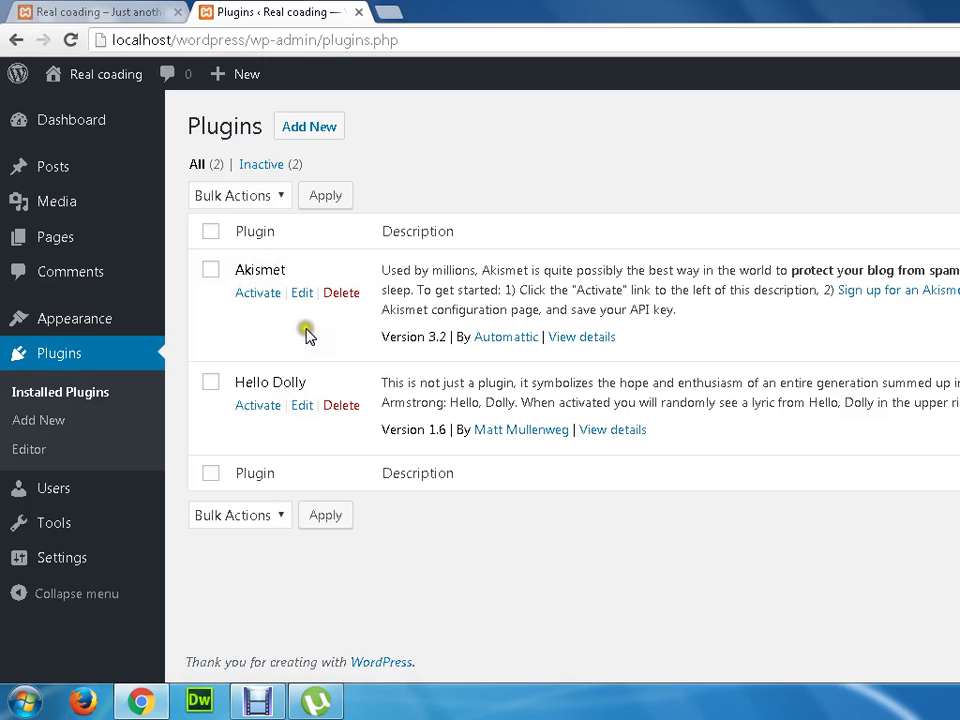
- Browse the featured plugins offered on the Add Plugins page
click(41, 423)
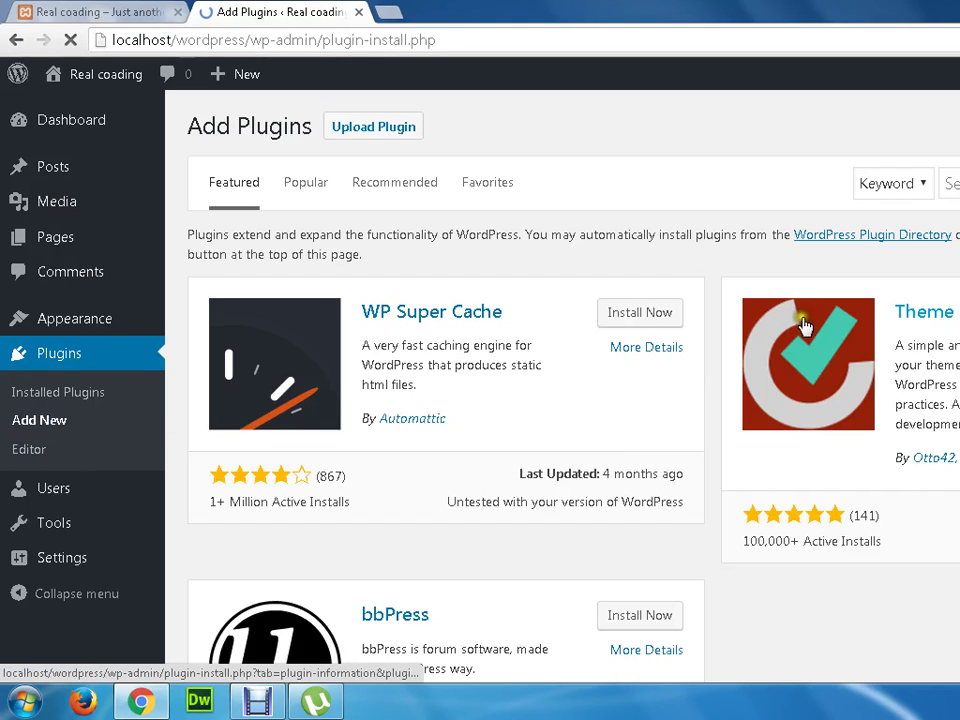
scroll(560, 400, down, 10)
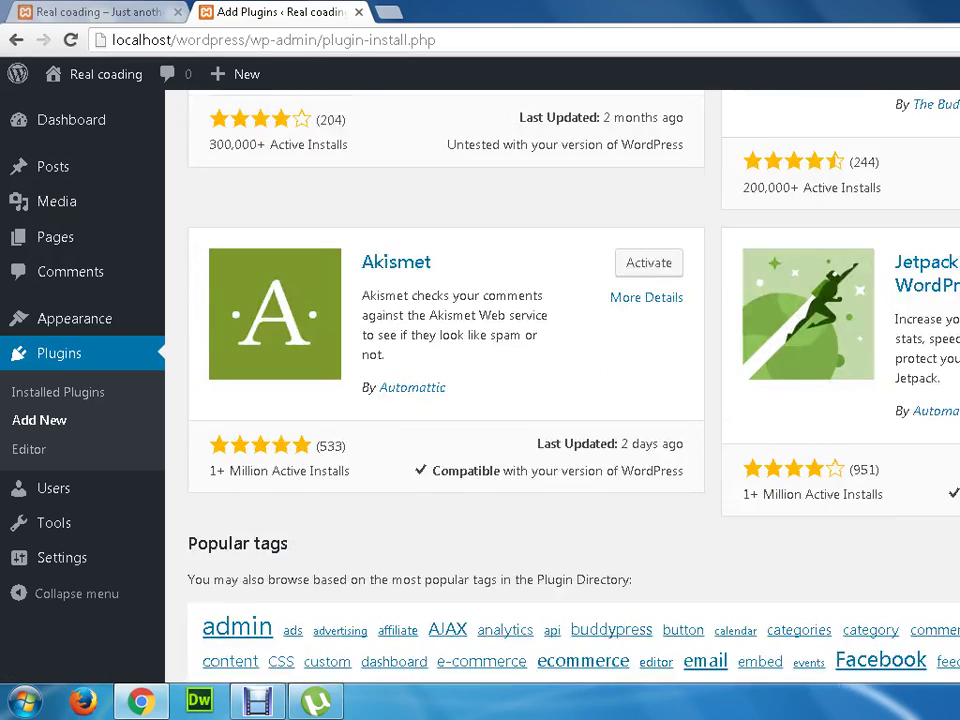
scroll(560, 400, up, 8)
scroll(560, 400, up, 1)
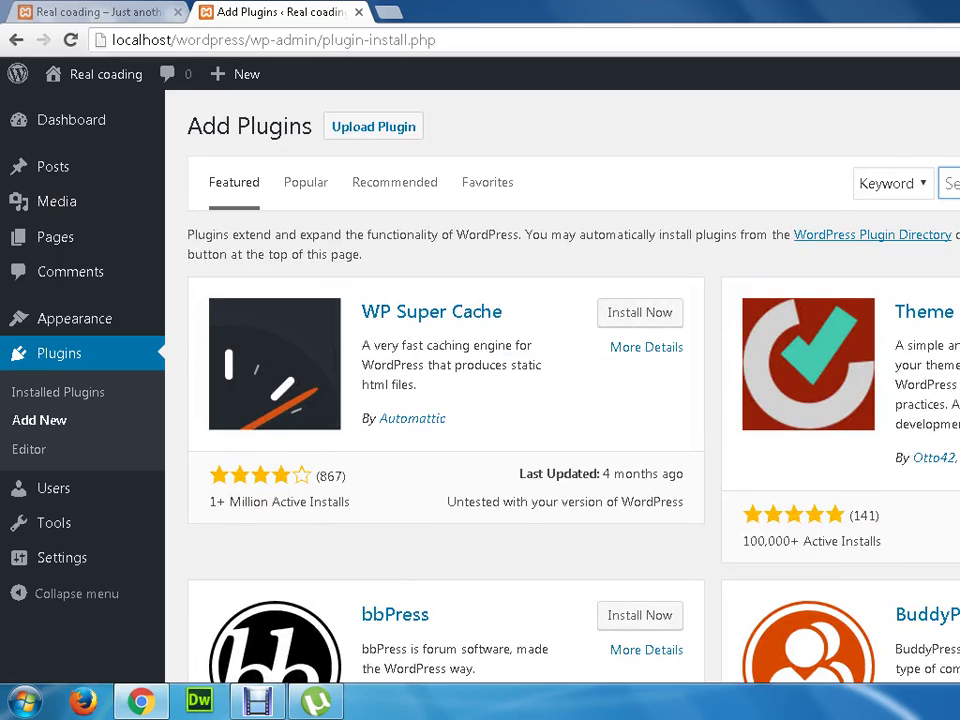
scroll(692, 386, down, 1)
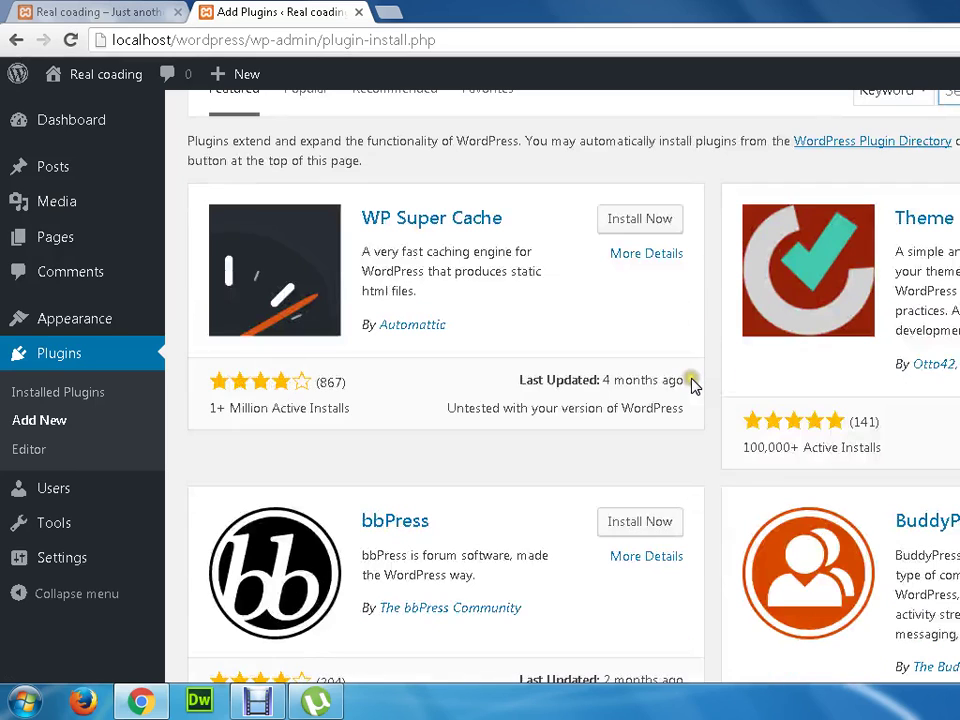
- View the list of all users and look over the roles available for changing a user's role
mouse_move(12, 490)
mouse_move(48, 490)
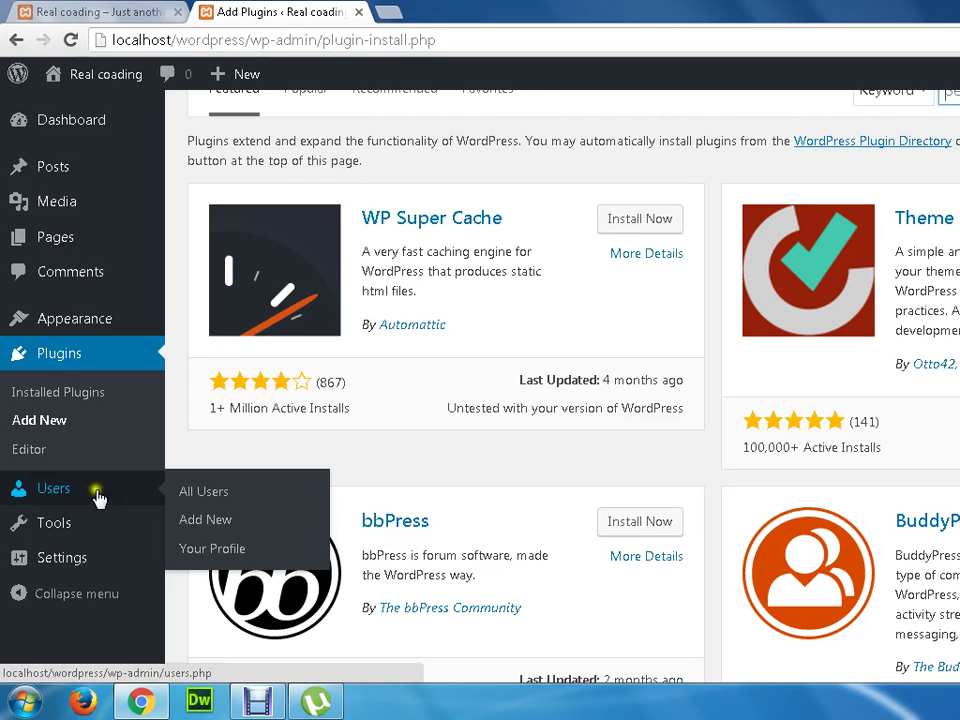
click(207, 494)
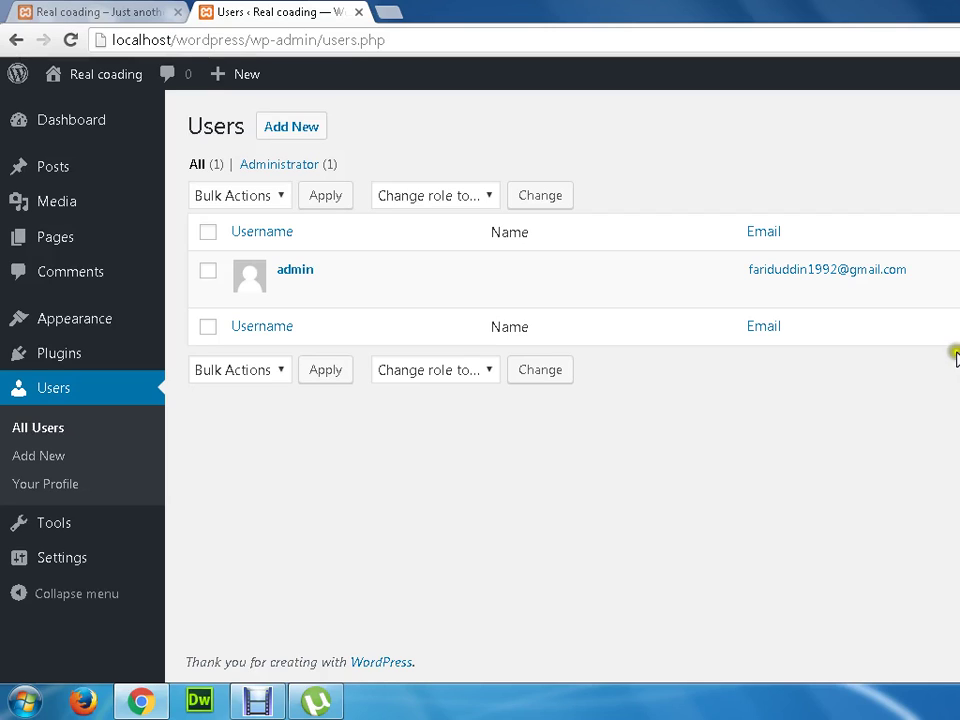
click(485, 369)
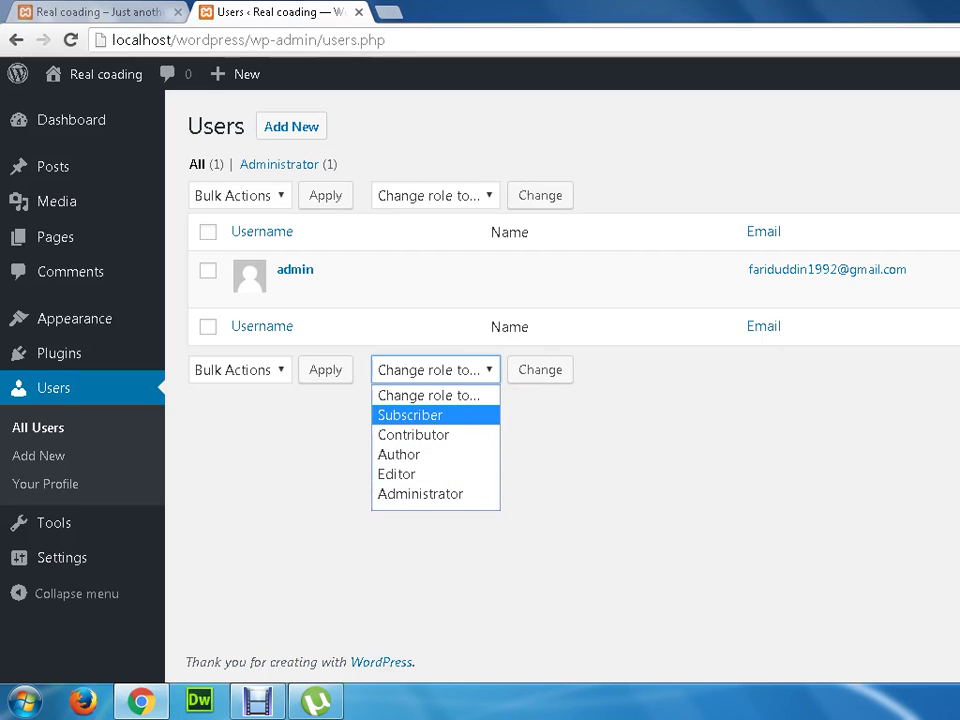
click(707, 476)
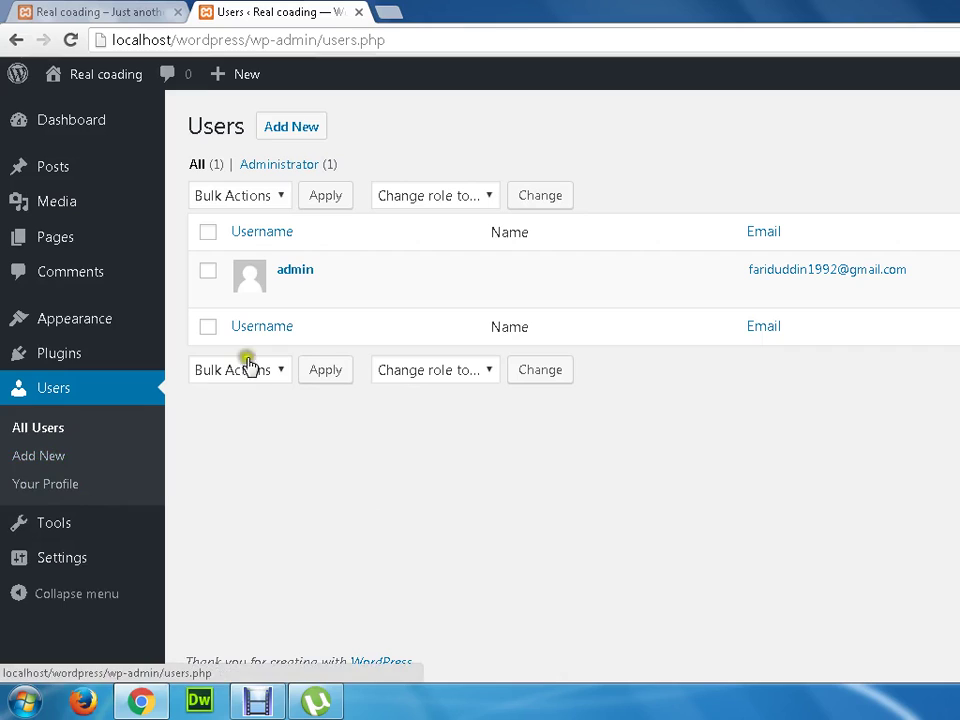
click(484, 370)
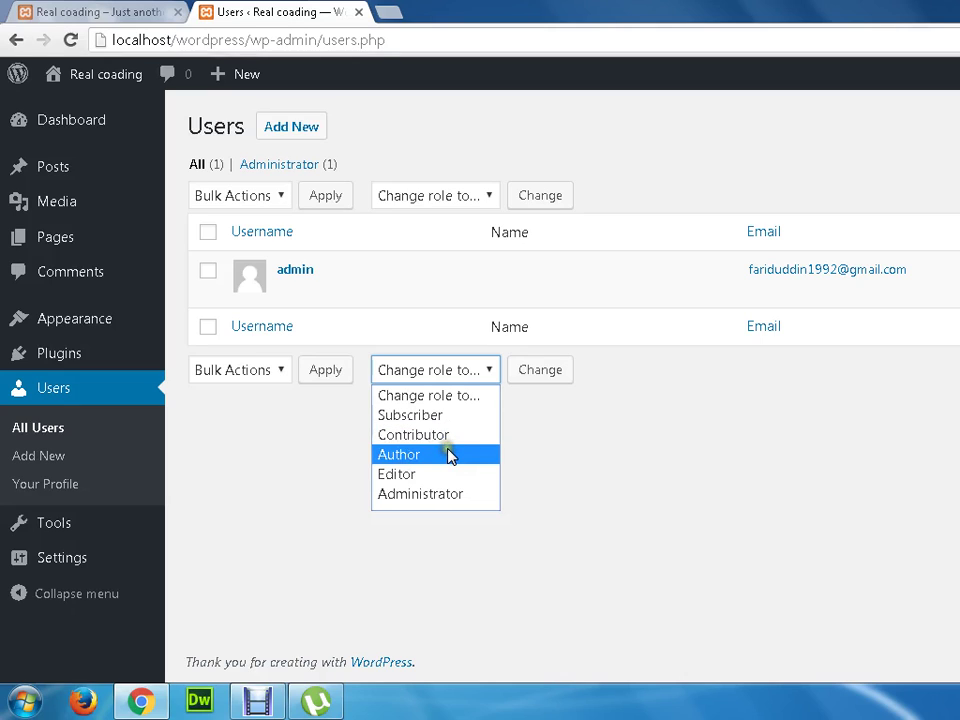
click(725, 607)
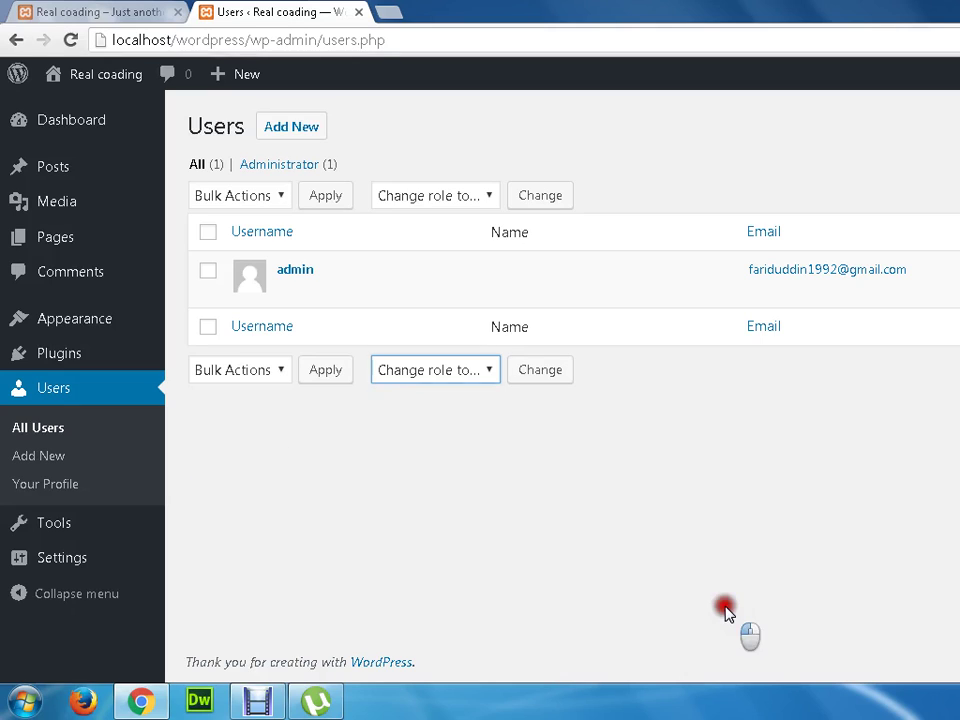
- Open the admin user's own profile and fill in the account holder's first name and last name
click(64, 484)
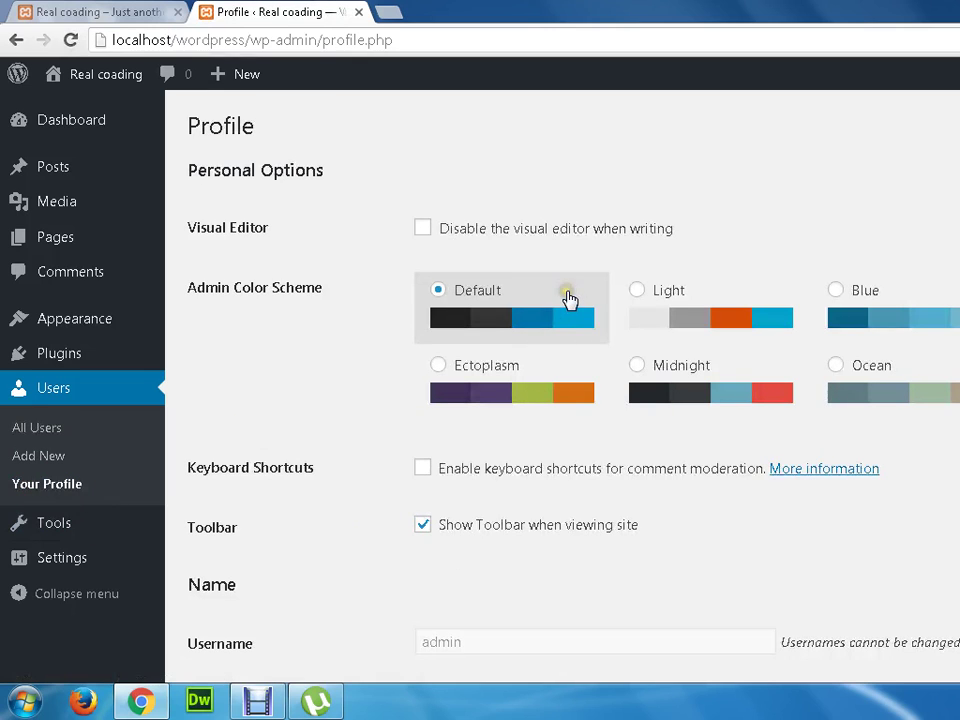
scroll(580, 300, down, 3)
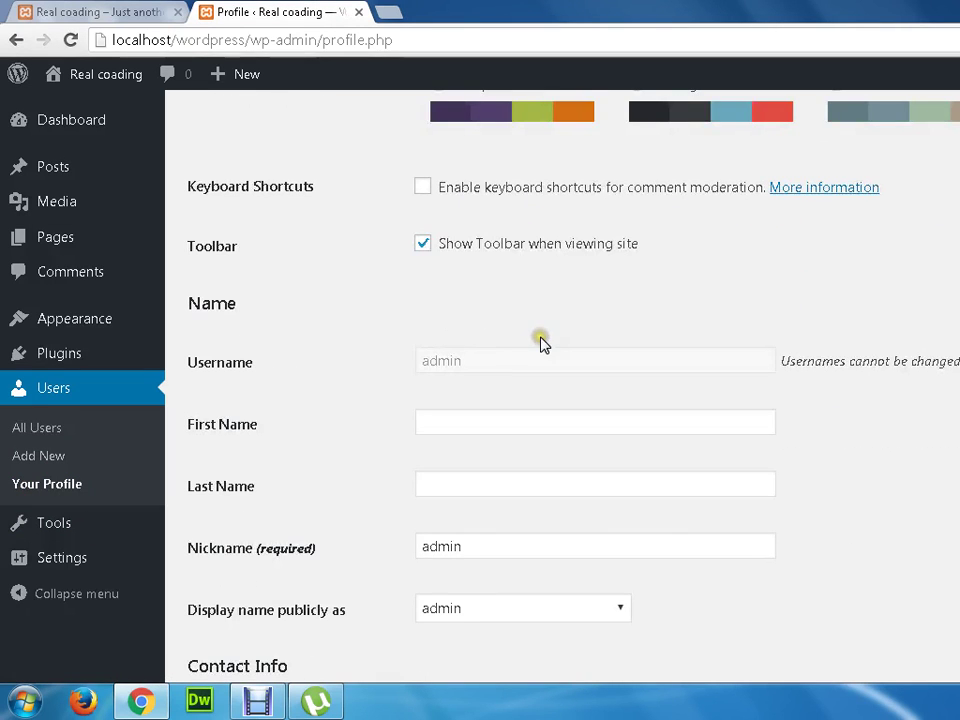
click(539, 364)
click(483, 423)
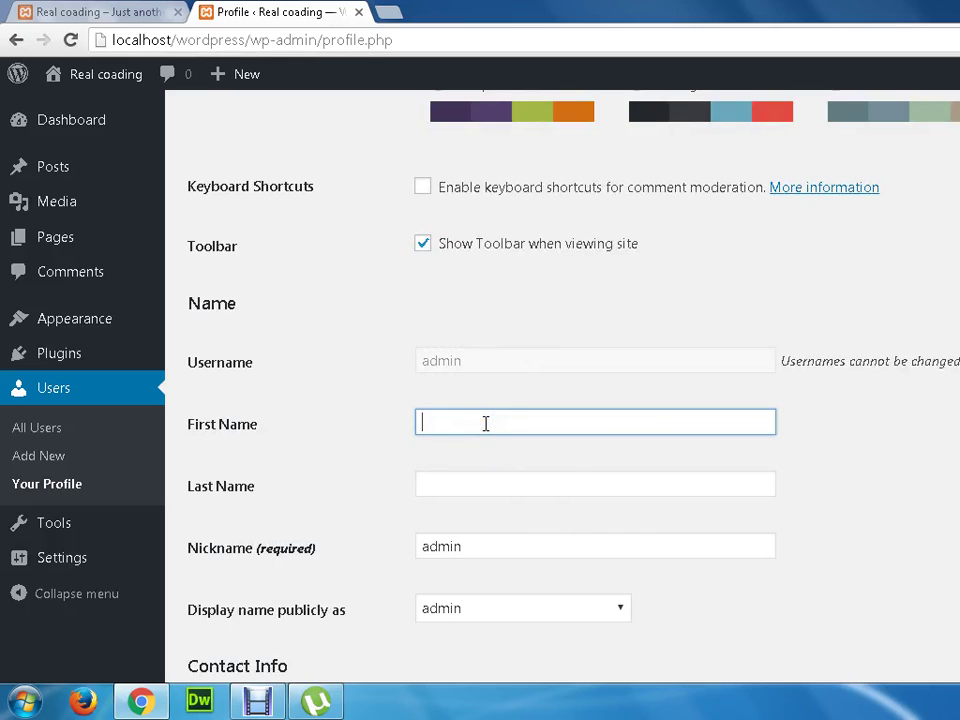
text(f)
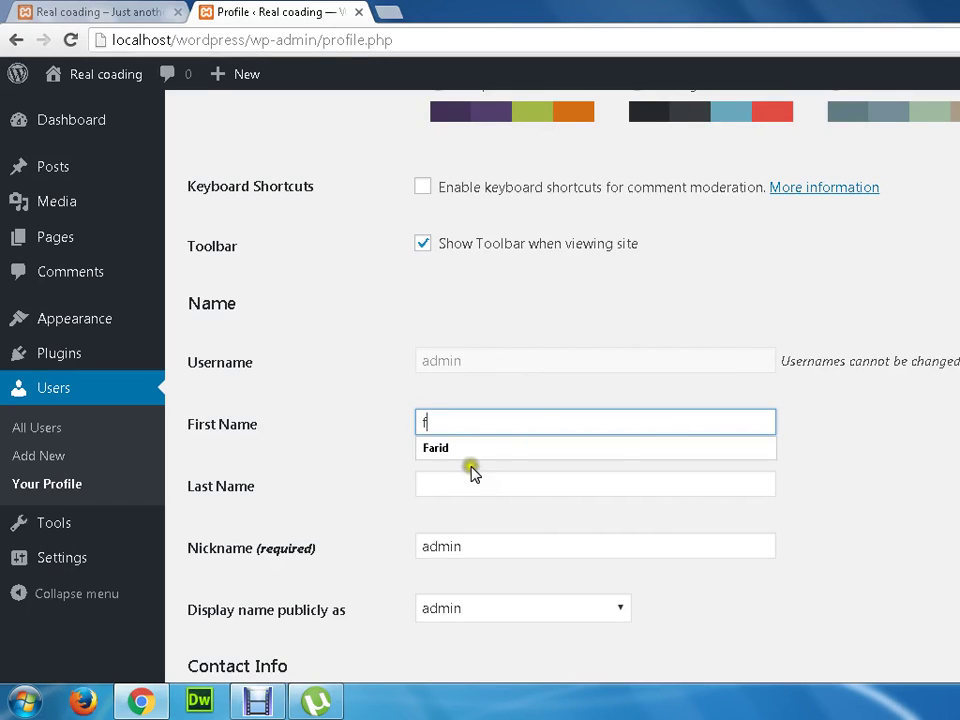
click(467, 448)
click(480, 488)
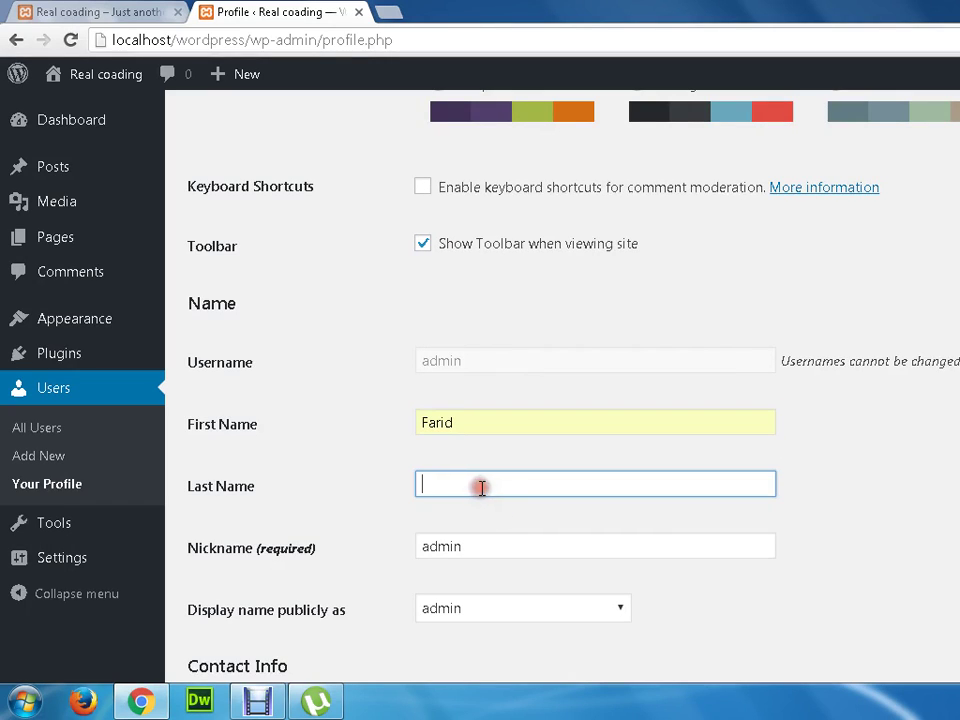
text(u)
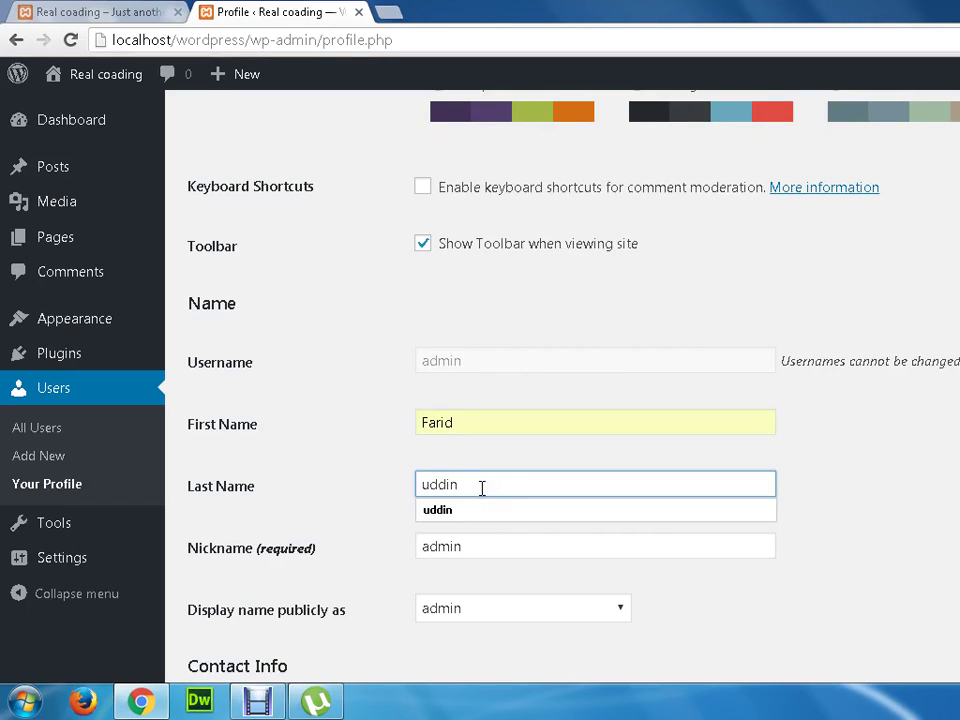
text(ddin)
- Replace the nickname in the profile with the account holder's first name
click(503, 551)
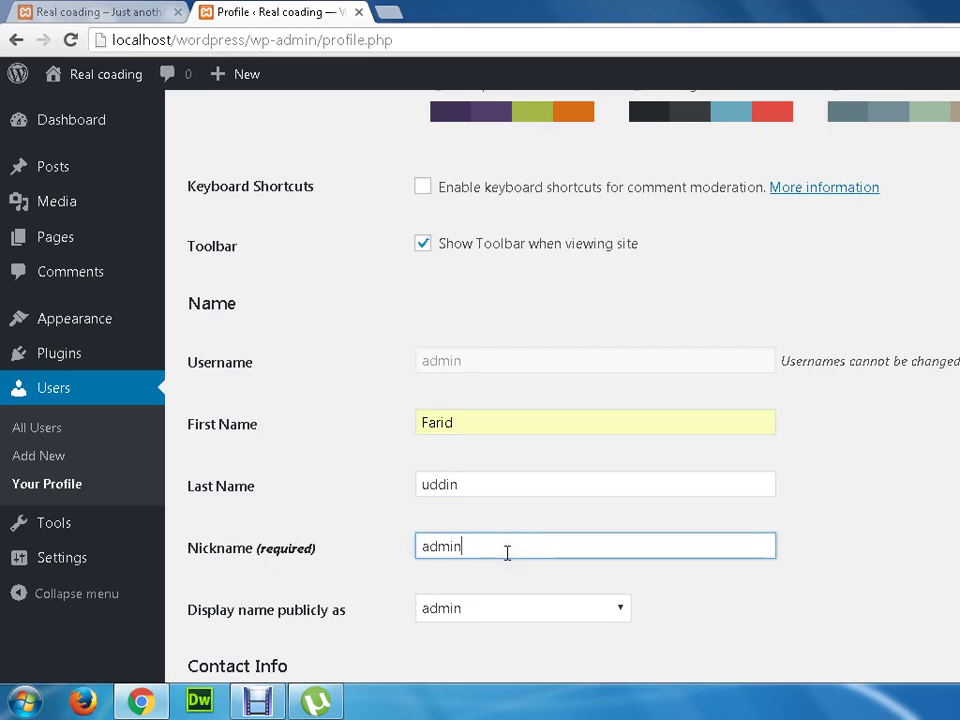
key(BackSpace)
key(BackSpace)
key(BackSpace)
key(BackSpace)
text(Fa)
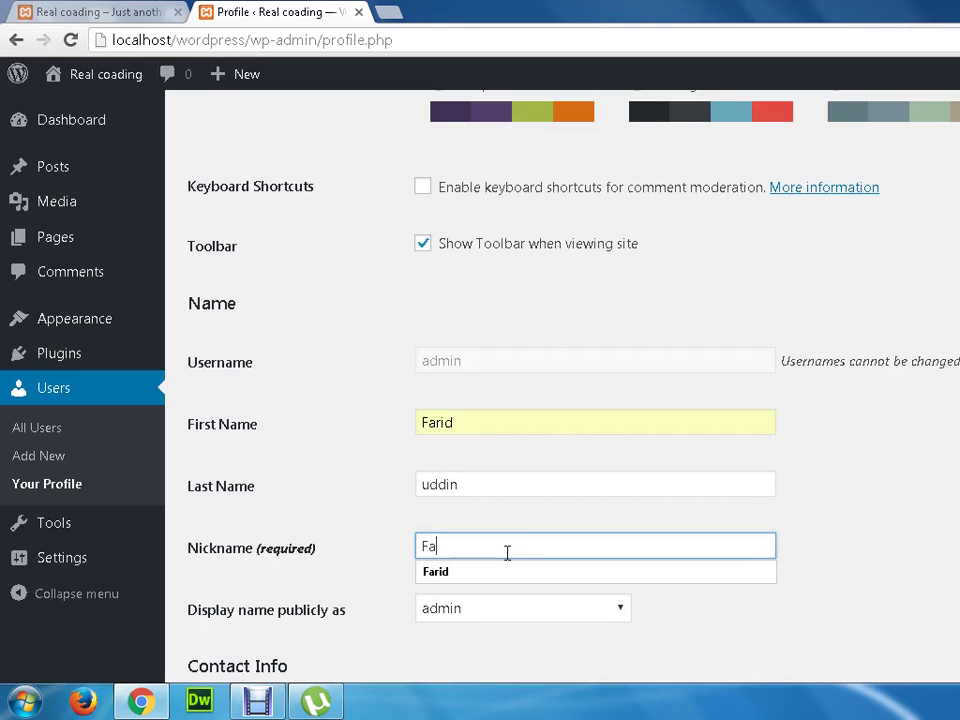
text(rid)
- Set the publicly displayed name to the account holder's first name followed by last name, and look over the contact and biographical fields
scroll(515, 530, down, 2)
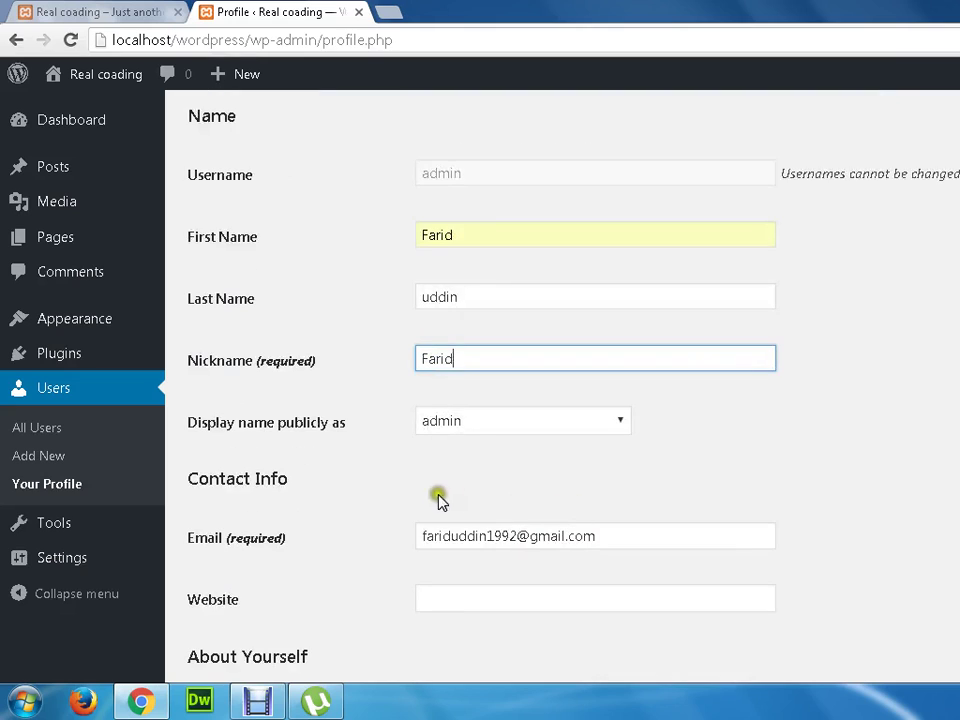
click(620, 428)
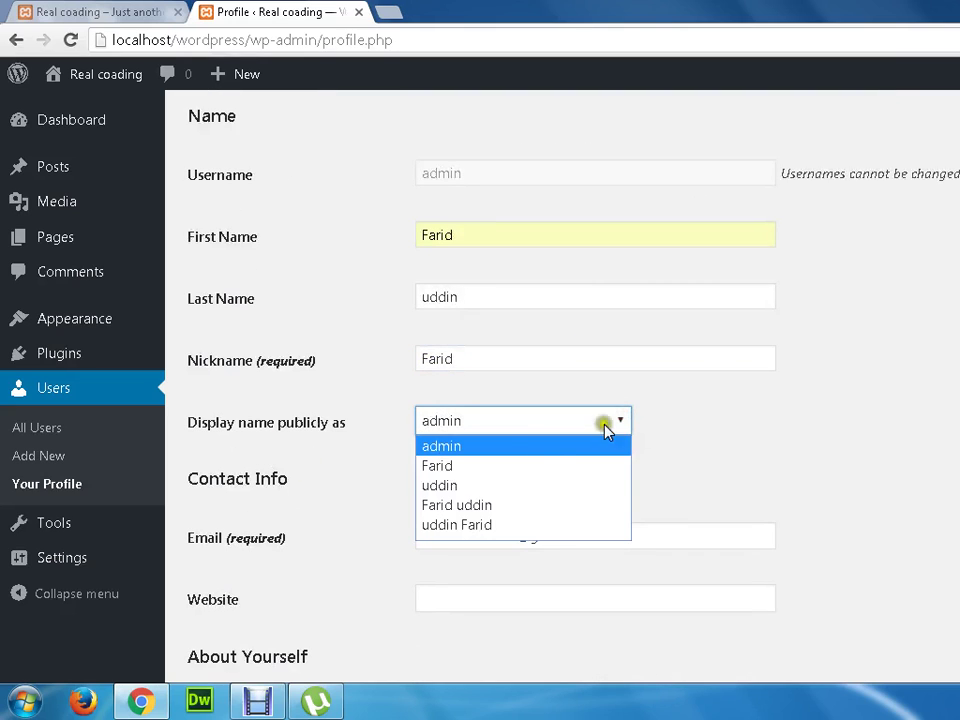
click(510, 506)
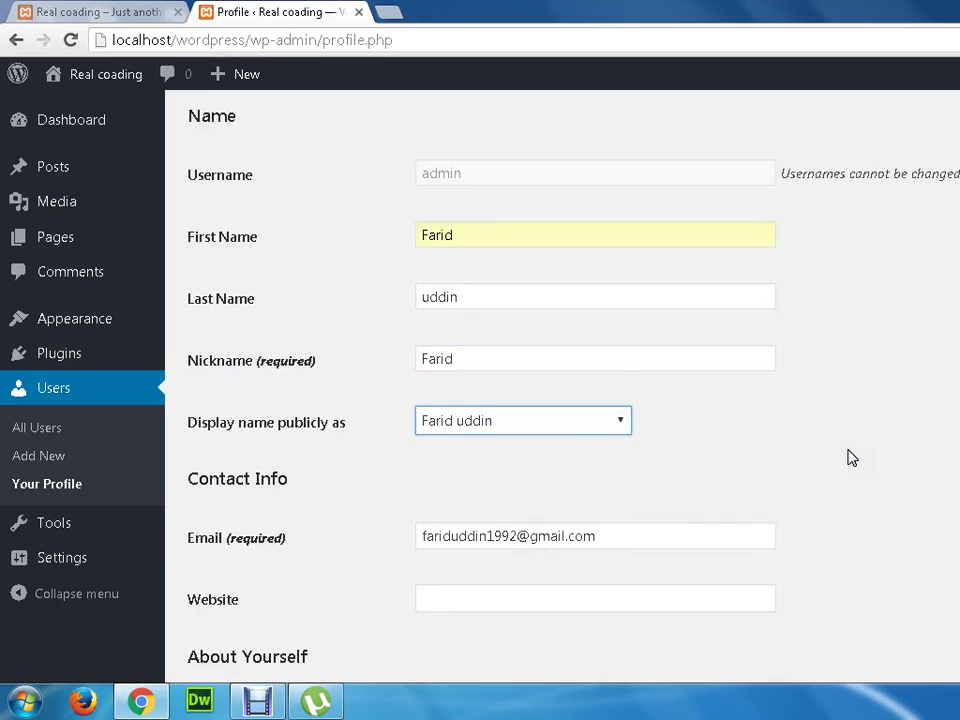
scroll(848, 457, down, 1)
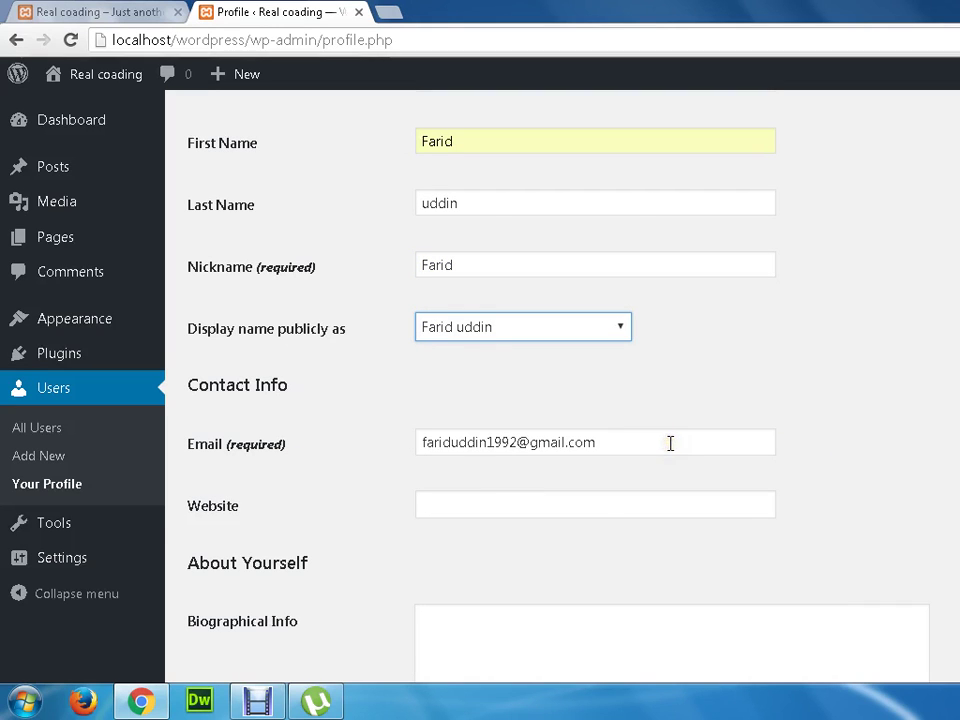
click(581, 505)
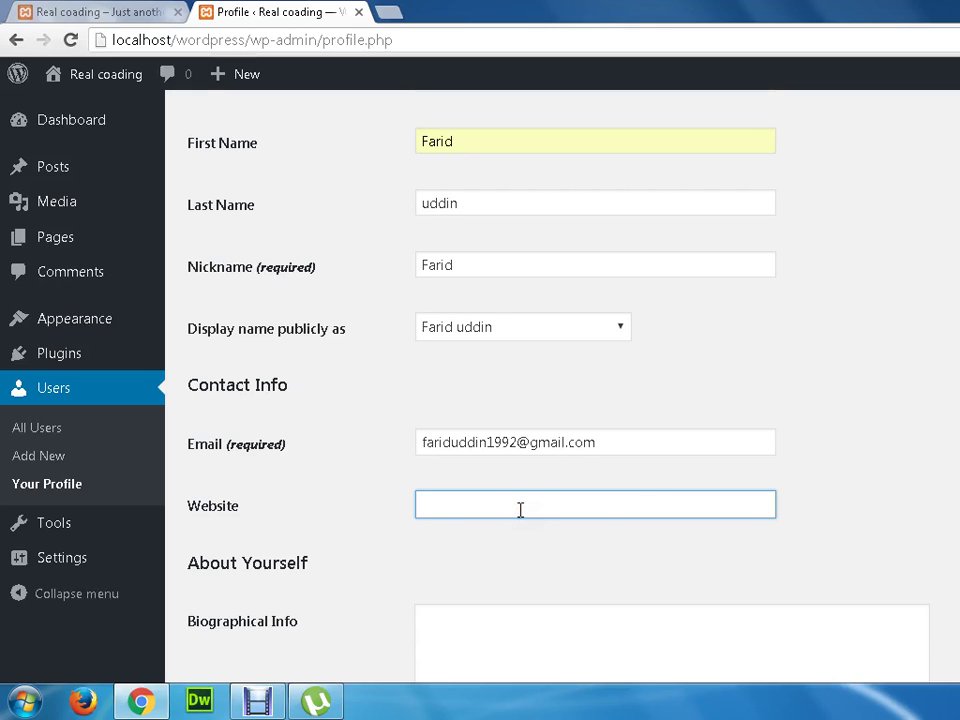
scroll(520, 510, down, 1)
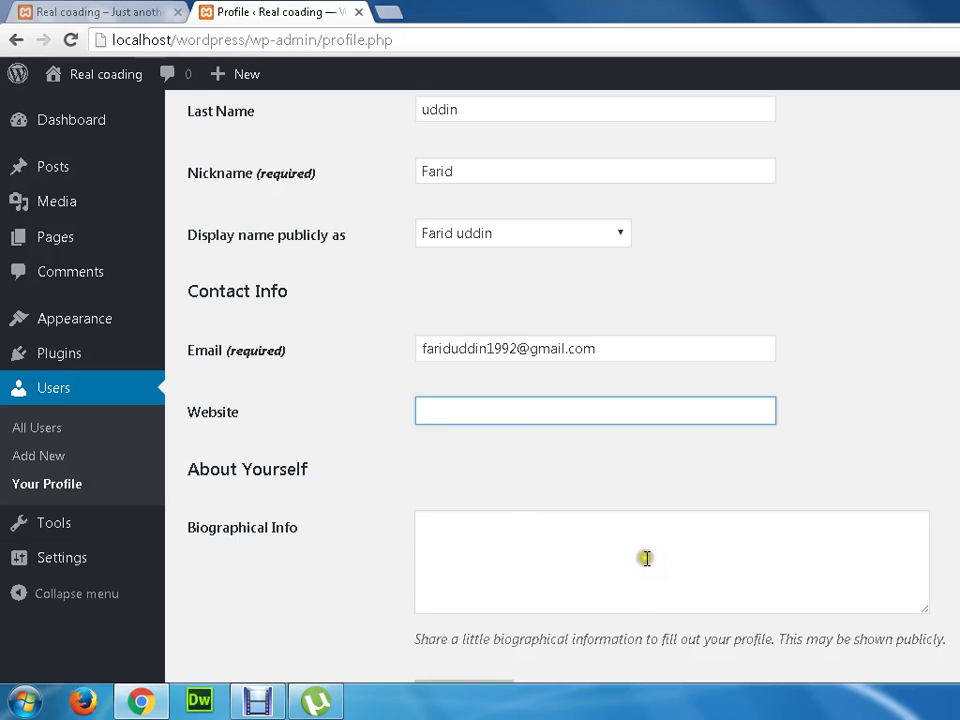
- Open the Available Tools page in a new browser tab and look over Press This and the Categories and Tags Converter
mouse_move(70, 540)
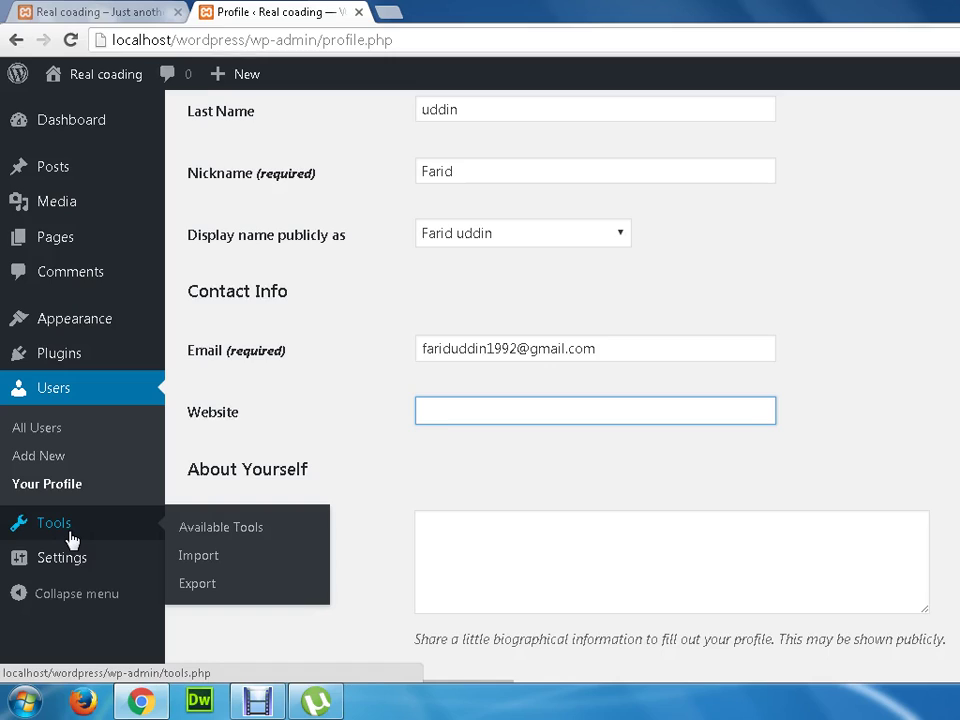
middle_click(245, 527)
click(490, 14)
scroll(531, 184, down, 2)
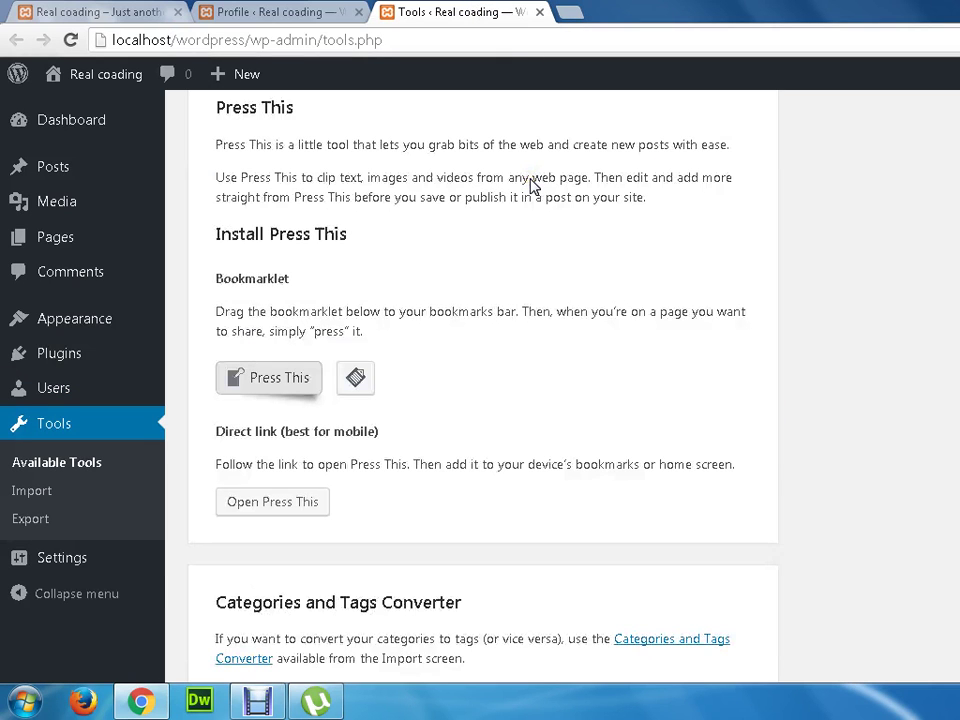
scroll(358, 333, down, 1)
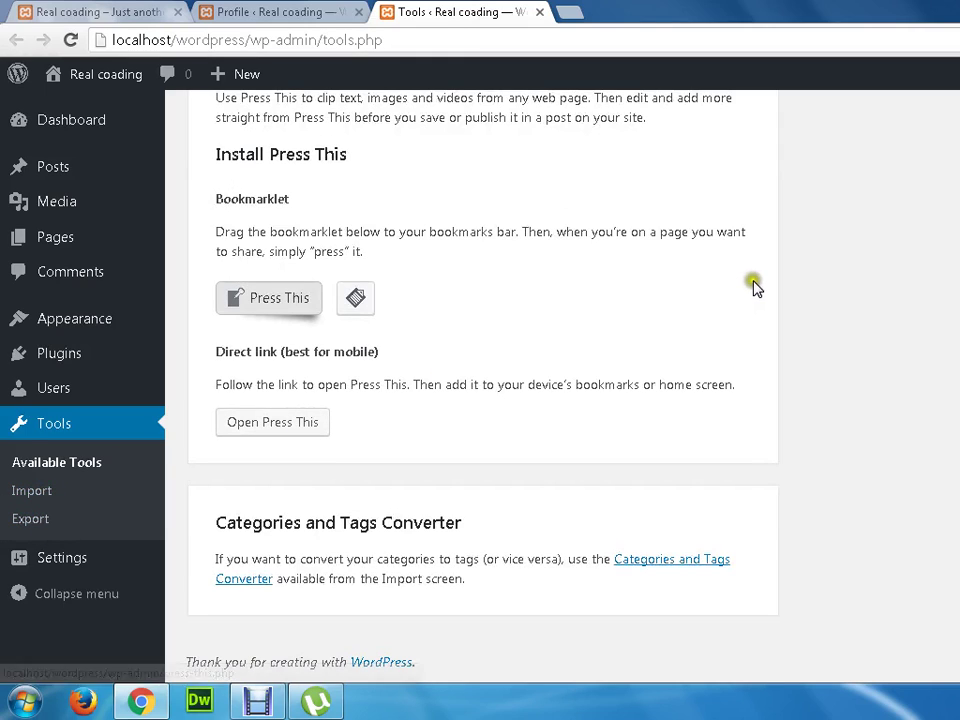
- View the General settings and review the Writing settings, including the choices for default post category and default post format
click(70, 557)
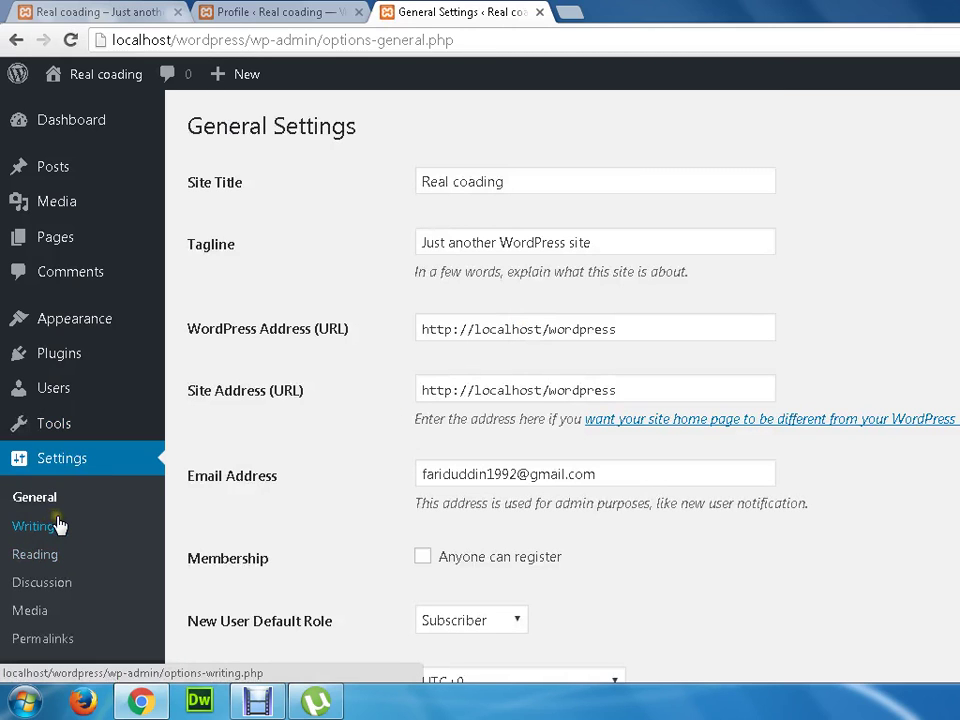
scroll(45, 520, down, 1)
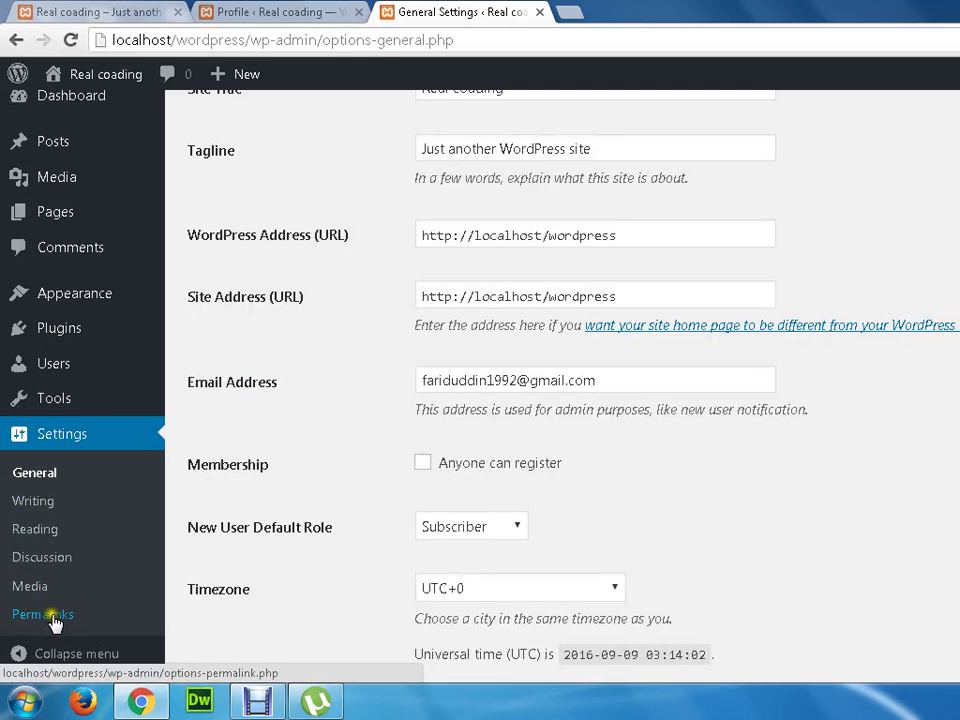
click(47, 503)
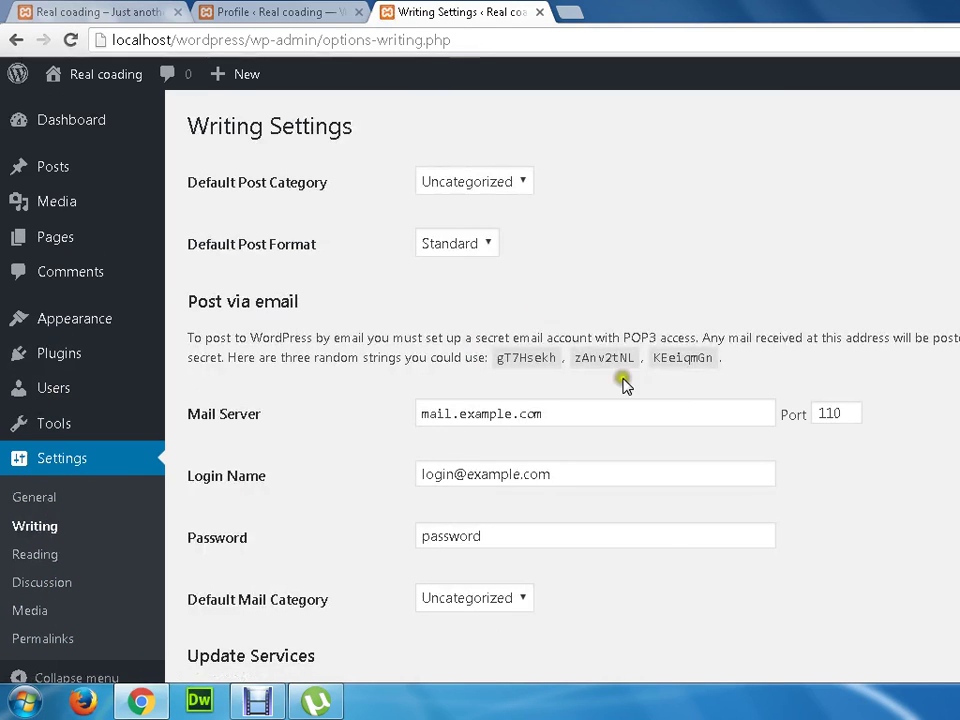
click(513, 181)
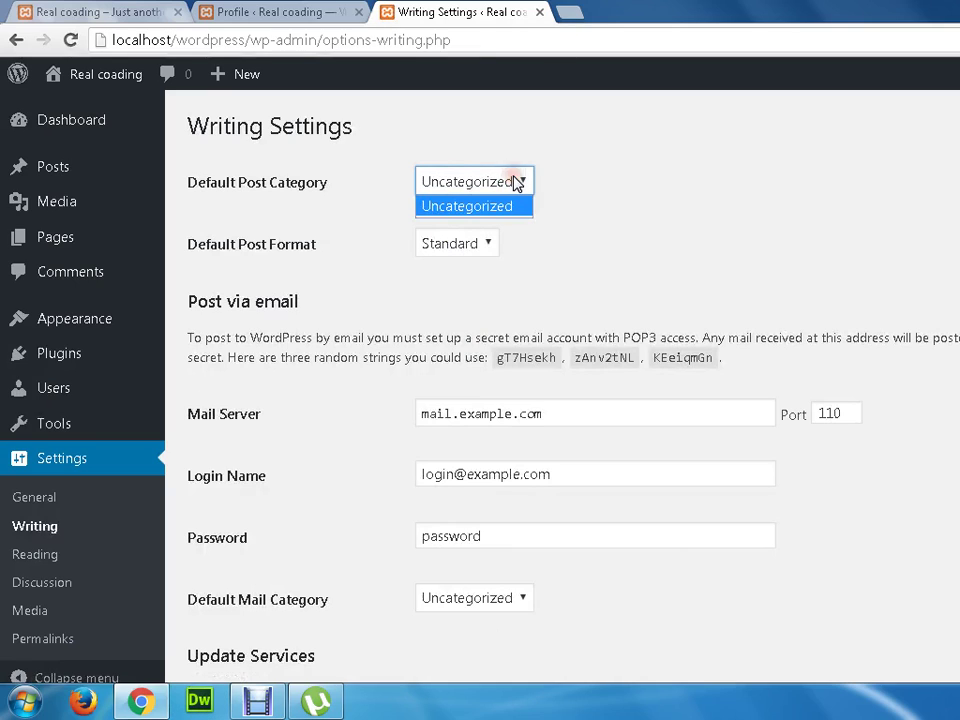
click(514, 182)
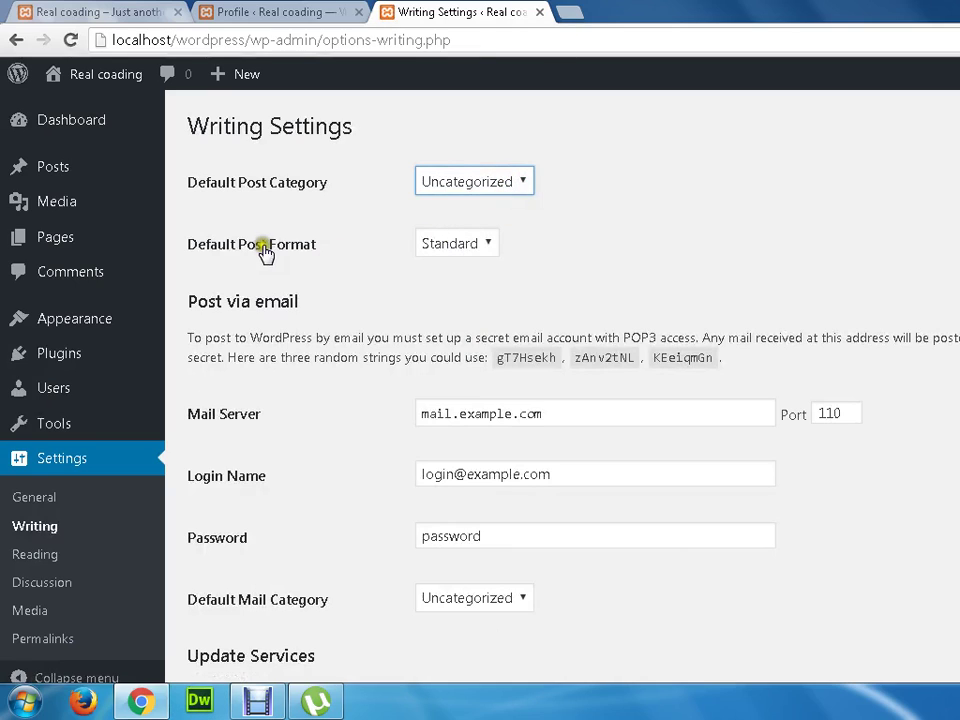
click(481, 252)
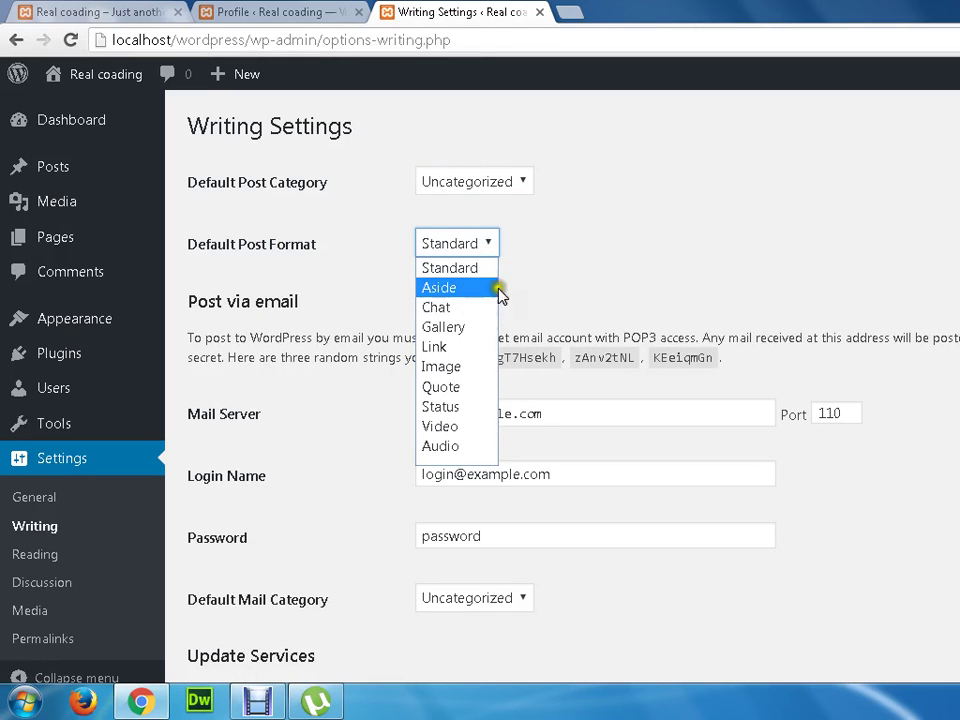
click(531, 282)
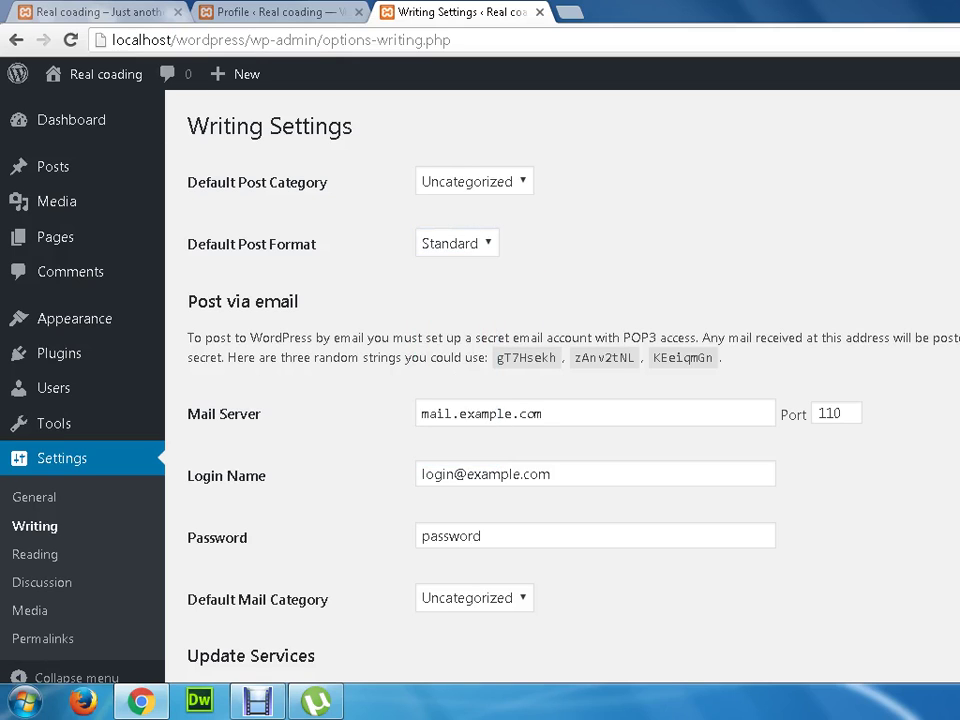
scroll(935, 292, down, 1)
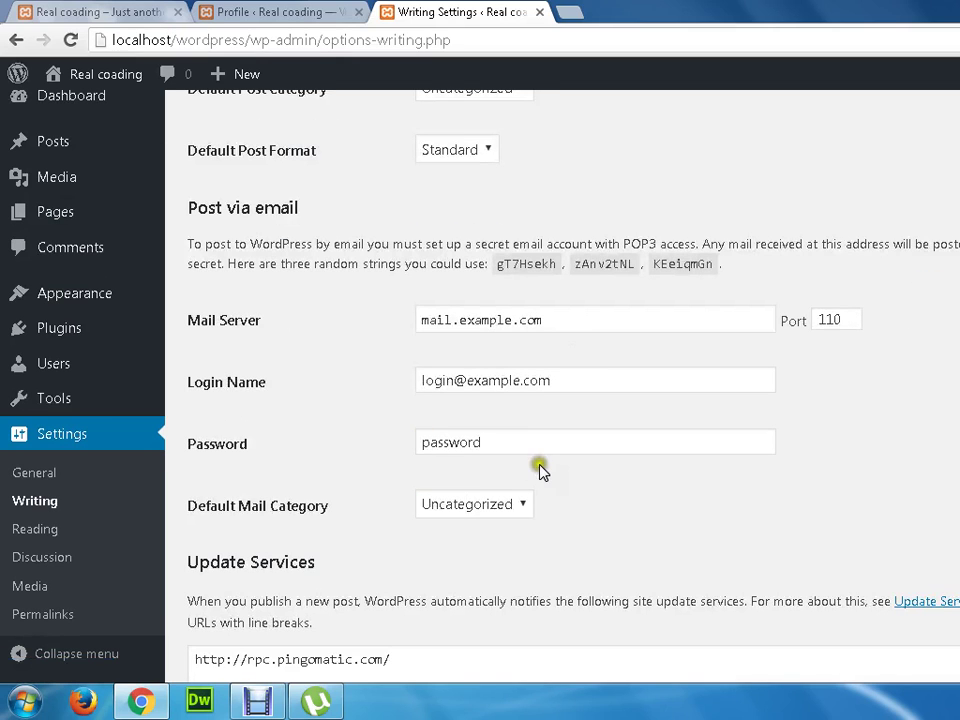
scroll(541, 472, down, 2)
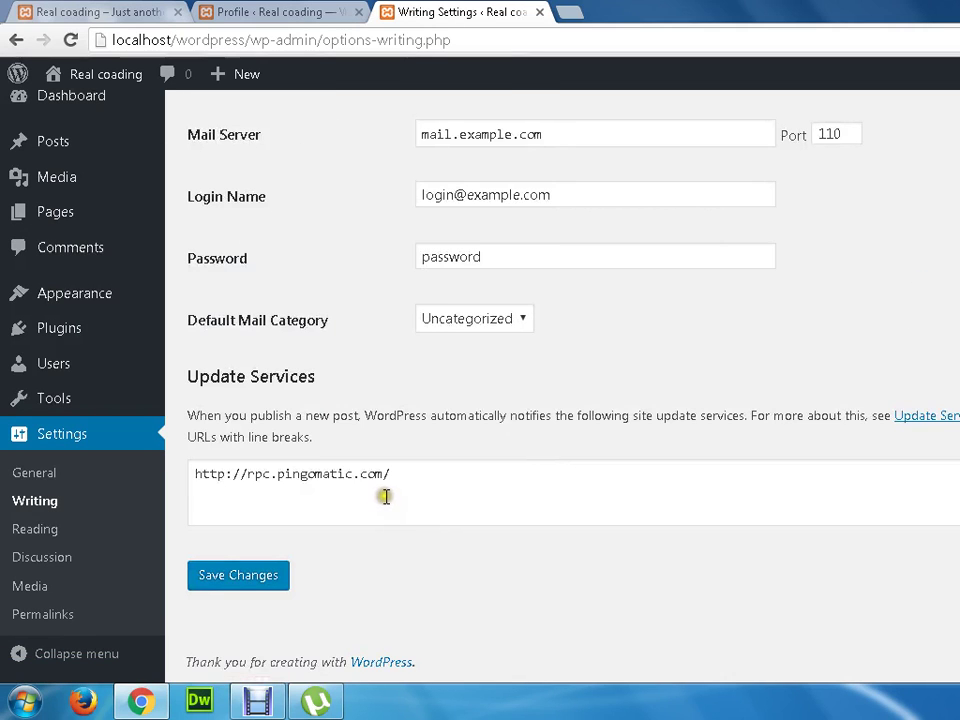
- In the Reading settings, switch the front page display to a static page and look at the pages offered as front page
click(52, 545)
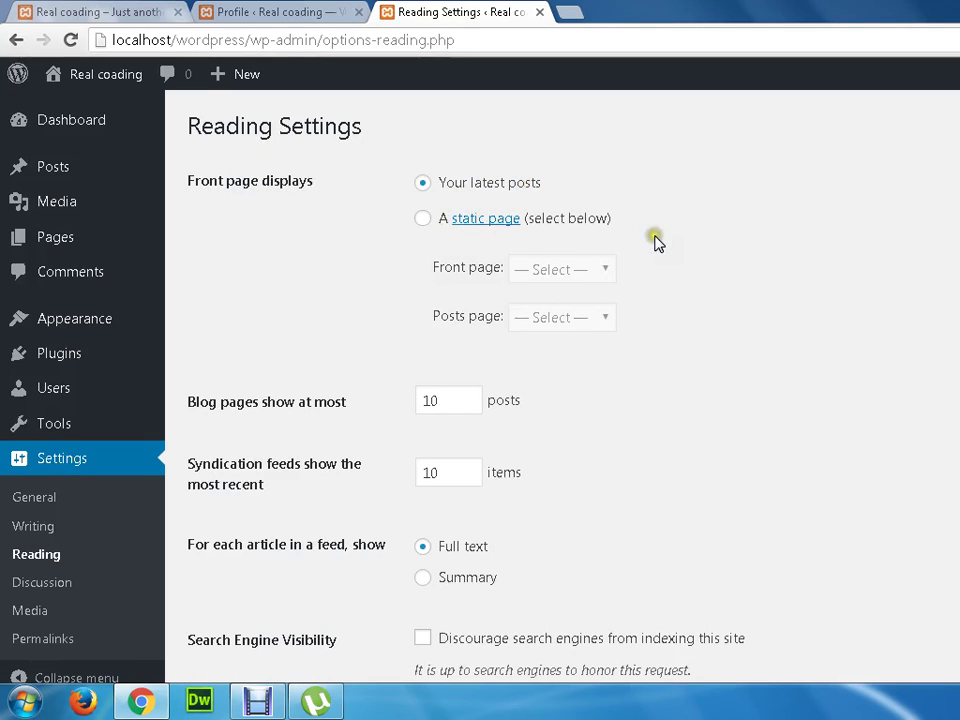
click(424, 219)
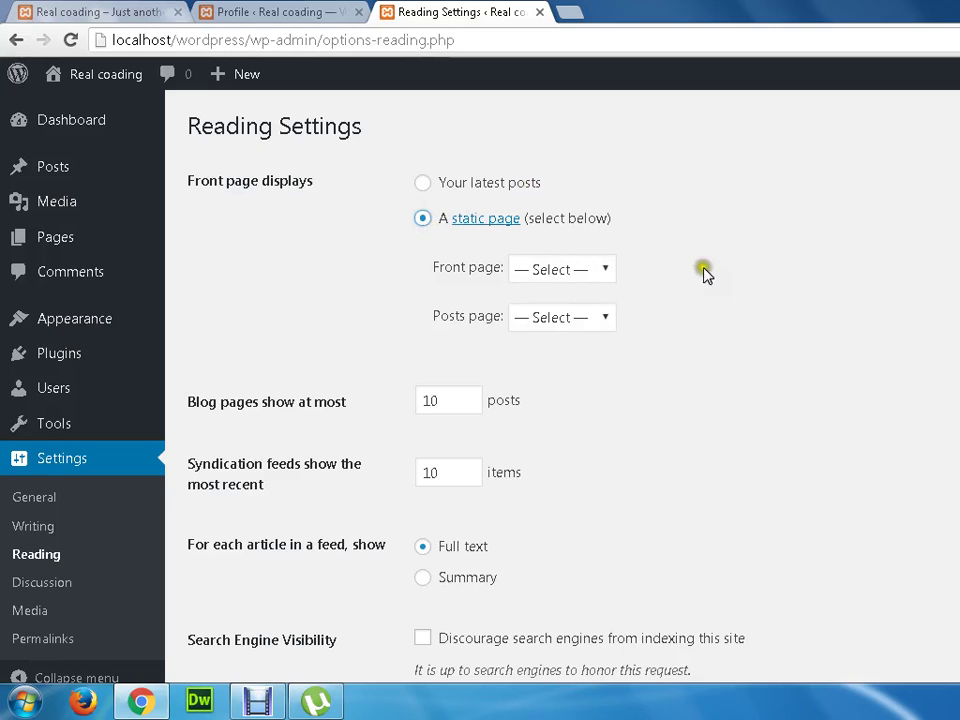
click(605, 270)
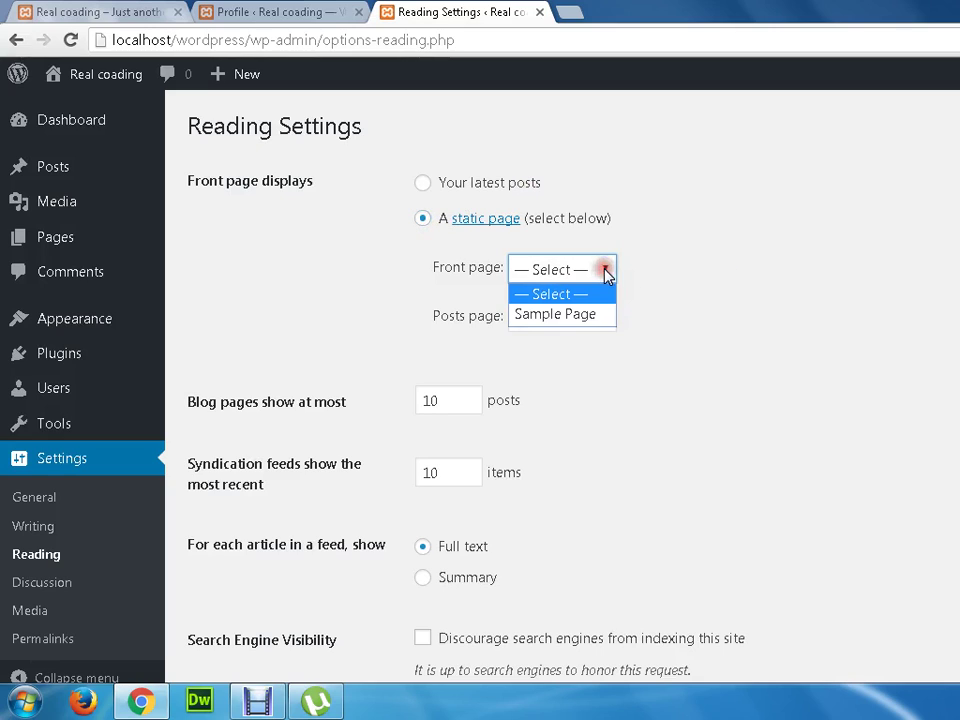
click(728, 347)
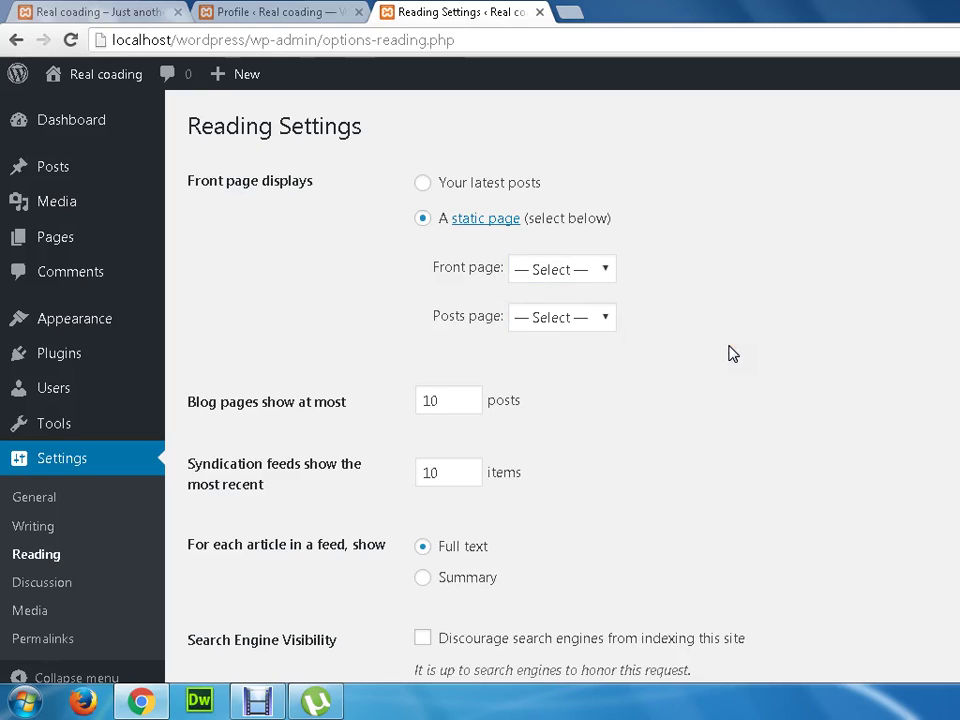
click(730, 347)
click(604, 268)
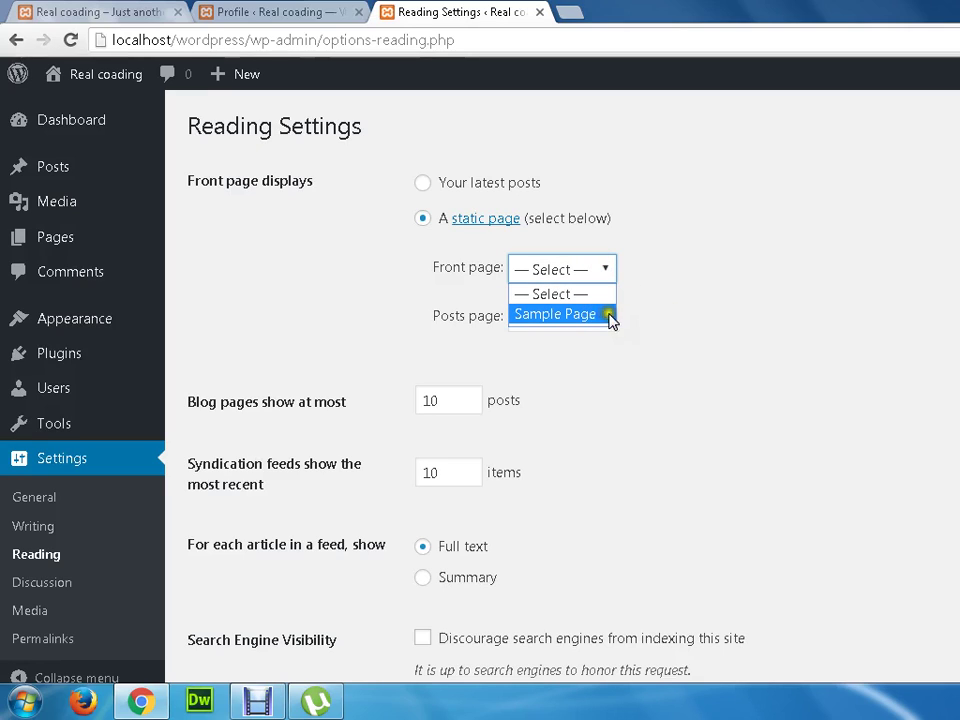
click(707, 343)
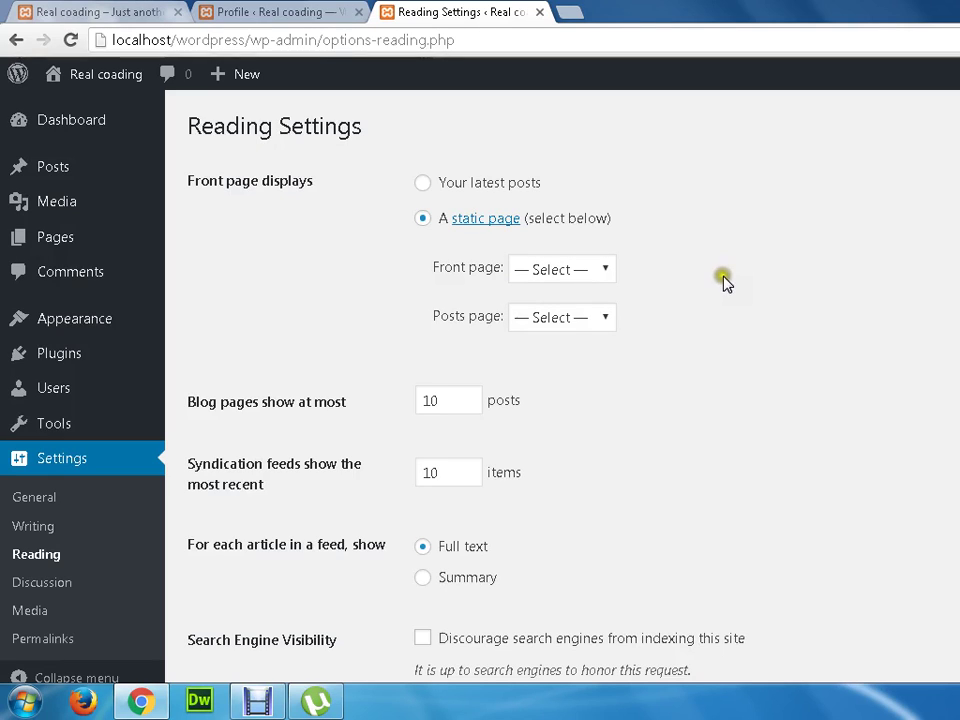
- Look over the blog post limit, syndication feed and search engine visibility options in the Reading settings
scroll(462, 391, down, 1)
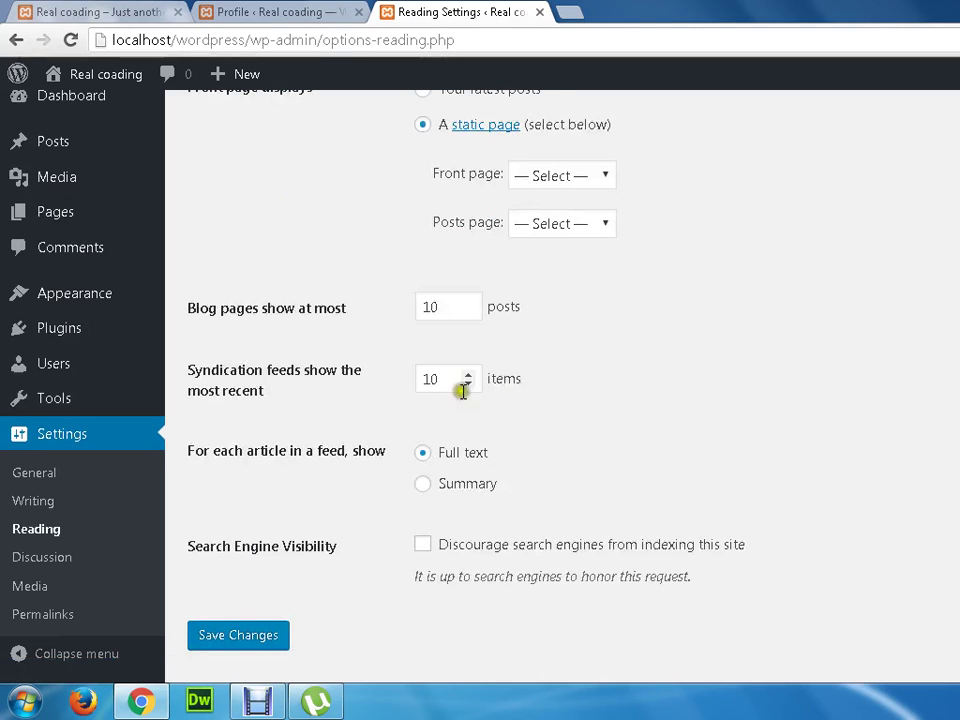
click(448, 312)
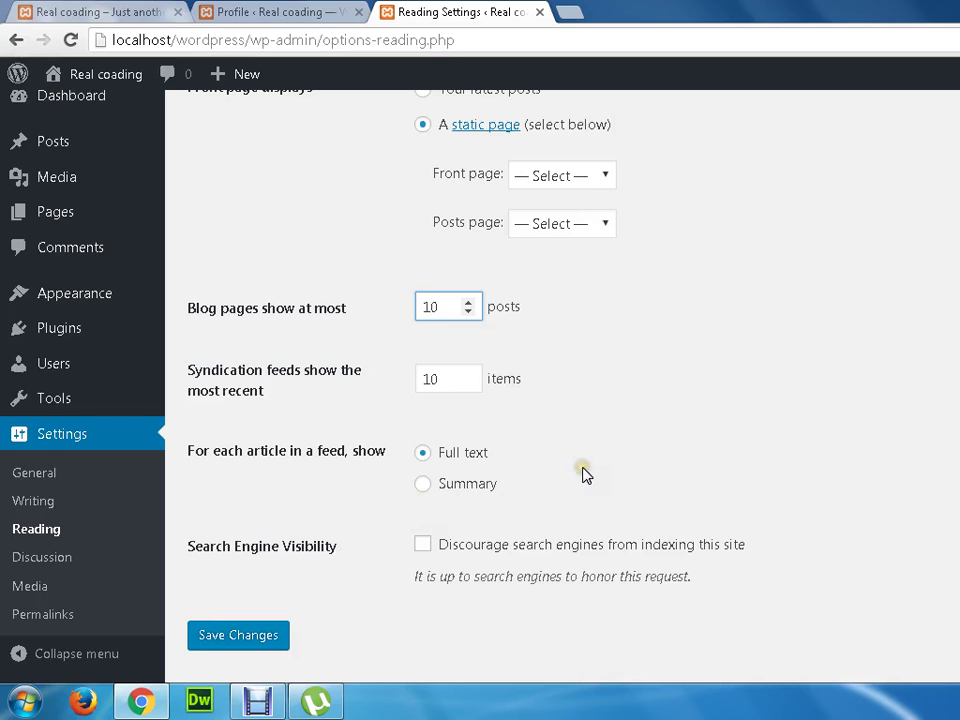
scroll(585, 475, down, 1)
- Review the Discussion settings, including automatic comment closing, email notification and comment moderation options
click(46, 561)
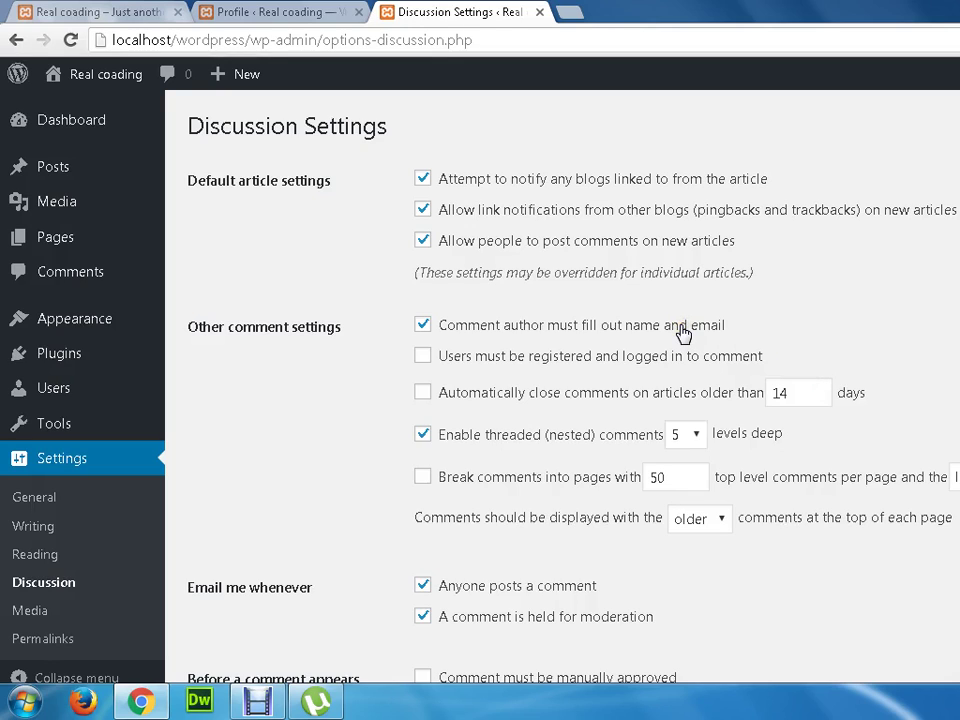
click(800, 394)
scroll(696, 450, down, 2)
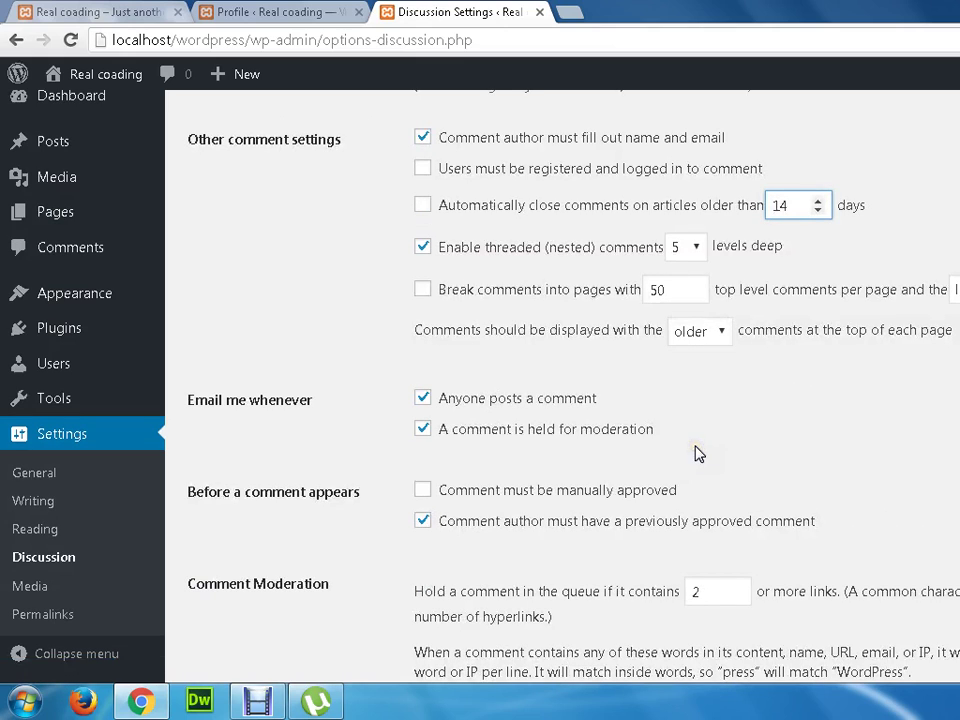
- View the image sizes in the Media settings and the URL structures in the Permalink settings
click(28, 588)
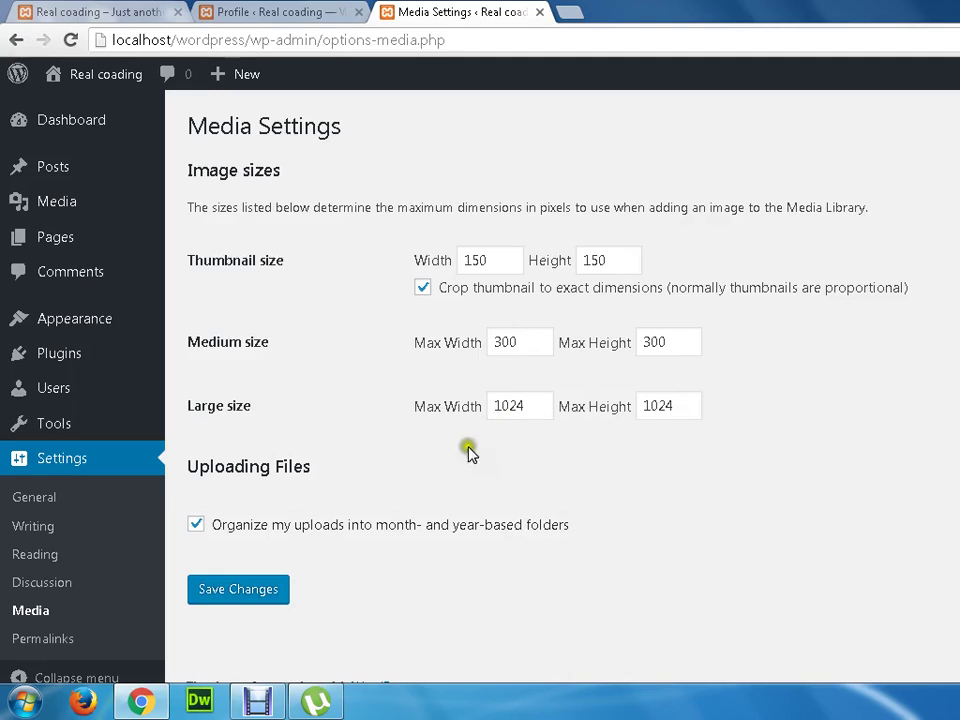
click(62, 638)
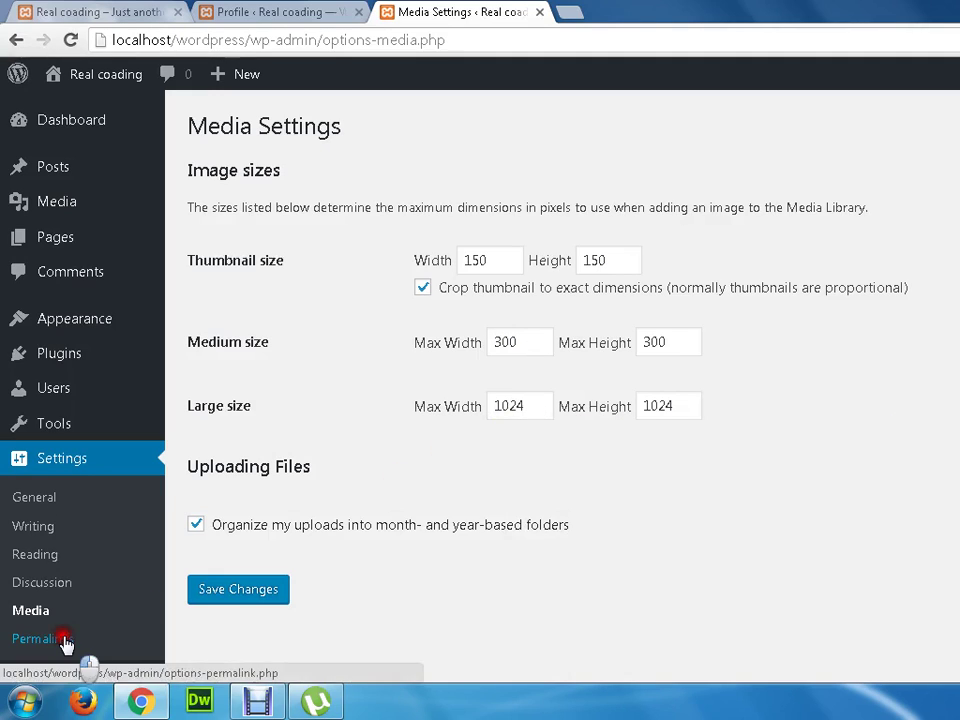
scroll(707, 399, down, 3)
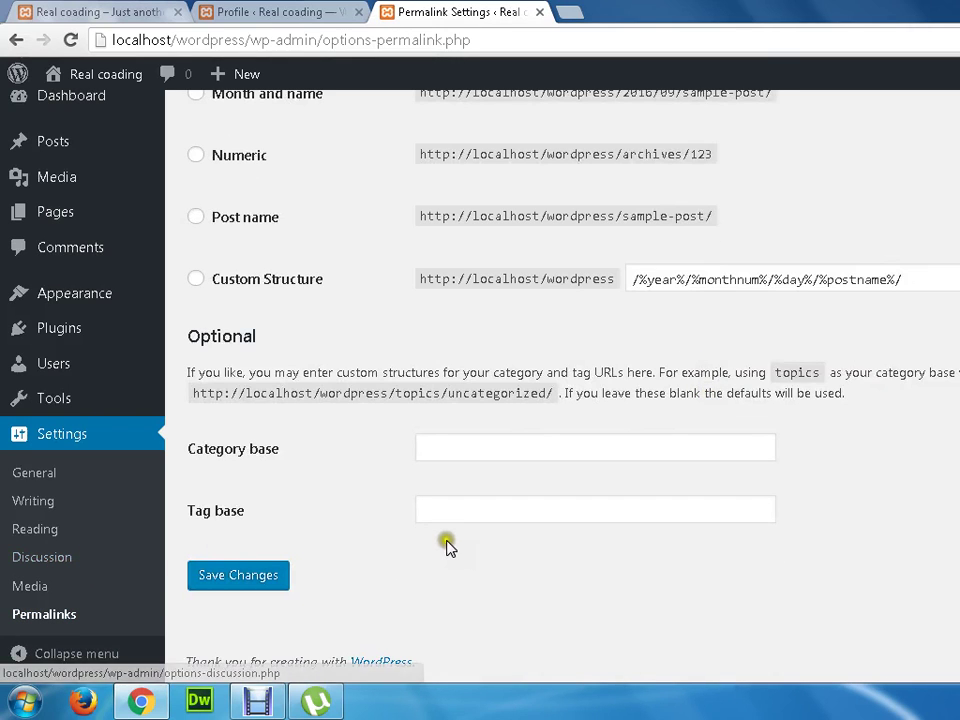
scroll(450, 544, up, 3)
- Leave the admin area and view the front end of the Real coading site
mouse_move(119, 87)
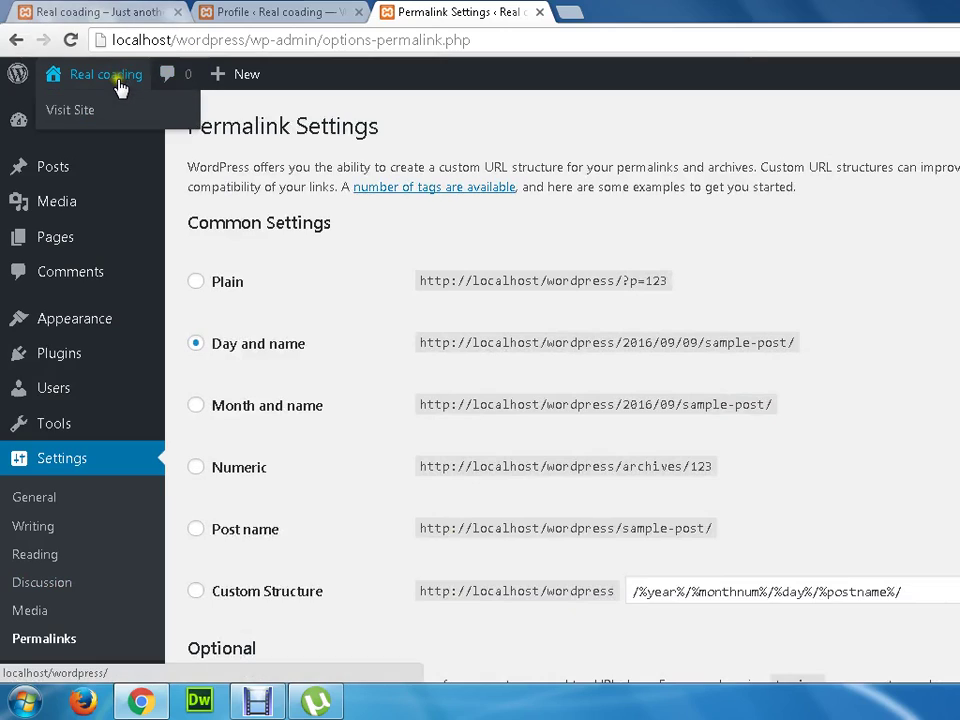
click(118, 87)
click(70, 108)
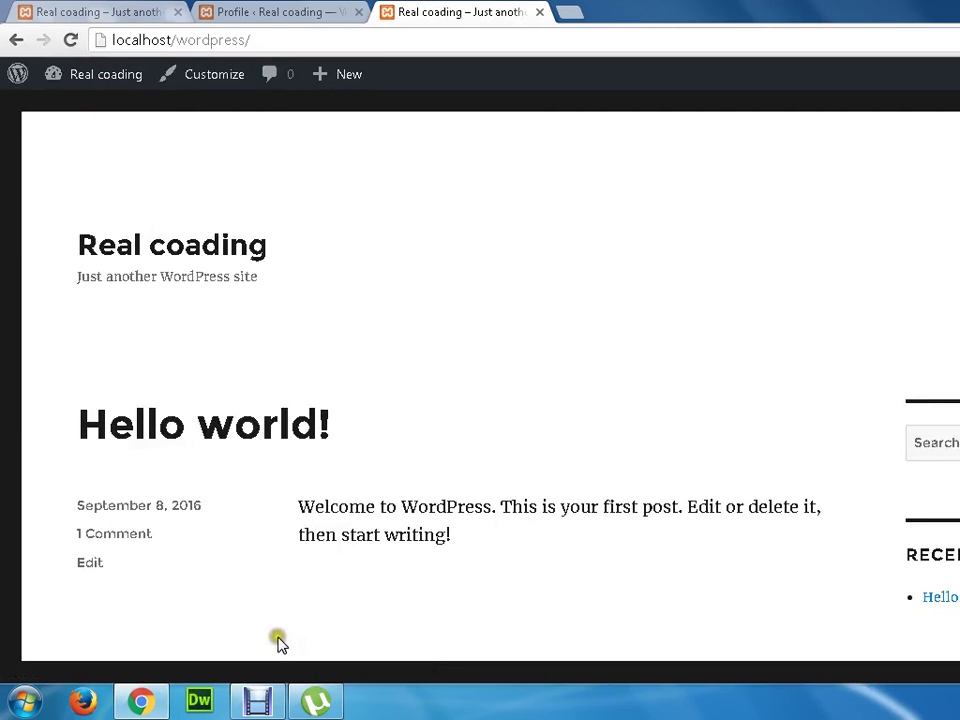
mouse_move(270, 700)
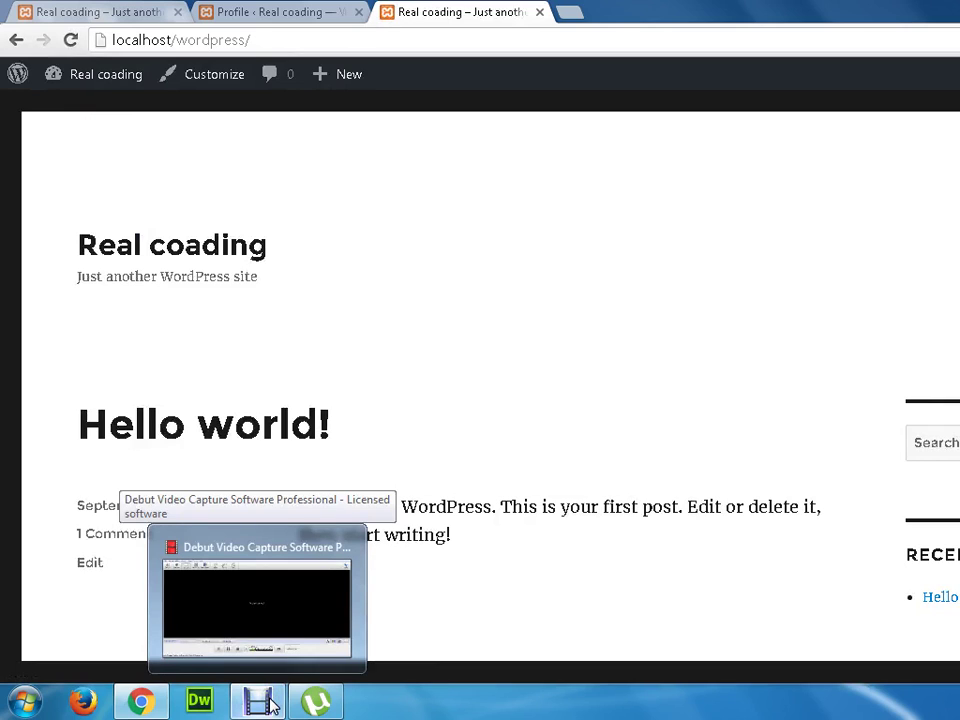